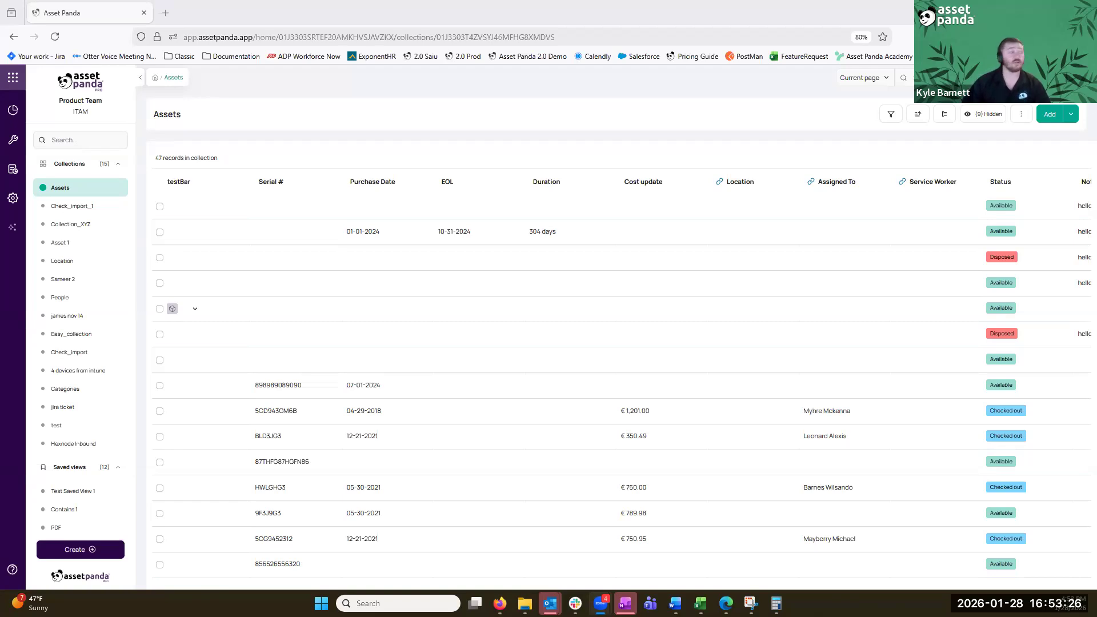
- Open the integrations store from the ITAM module's integration settings in account management
click(13, 200)
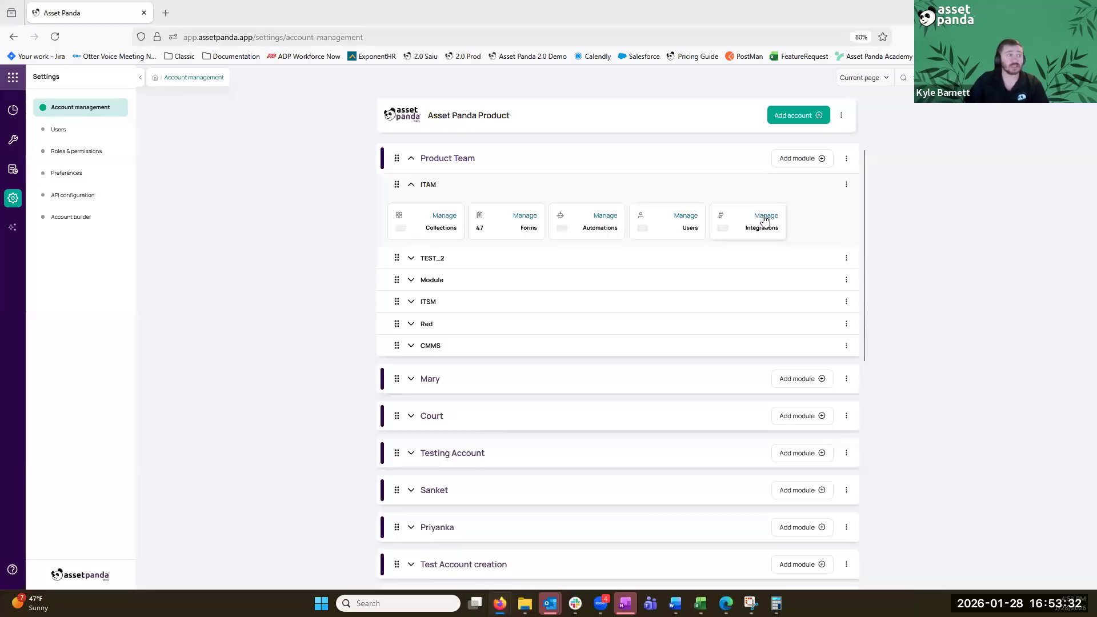
click(766, 216)
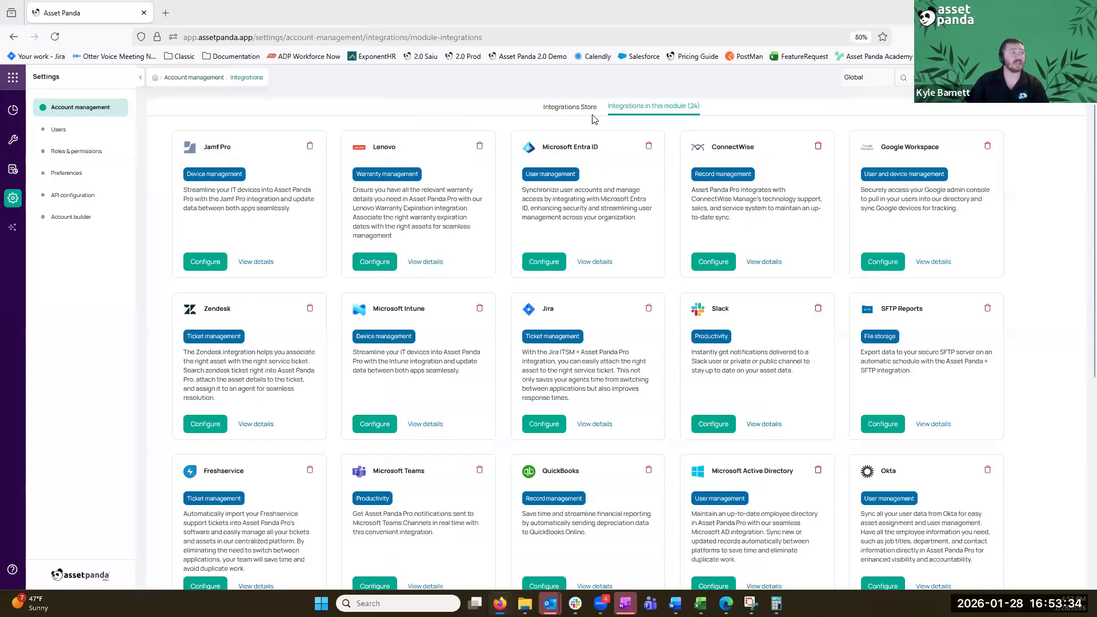
click(587, 114)
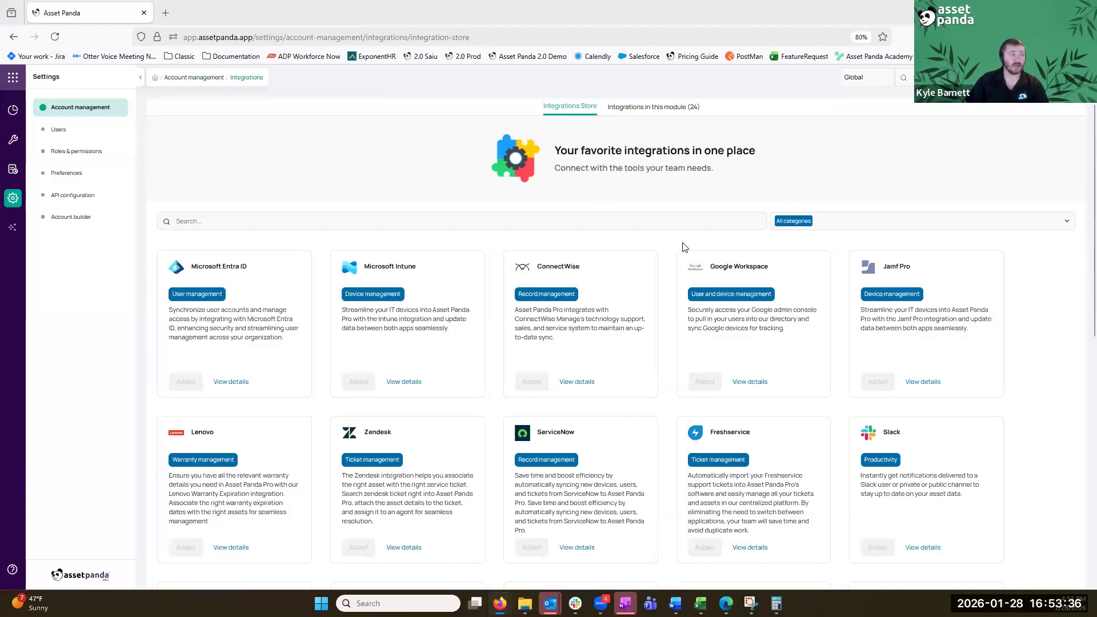
- Search the integrations store for "google"
drag(766, 267, 705, 270)
double_click(733, 263)
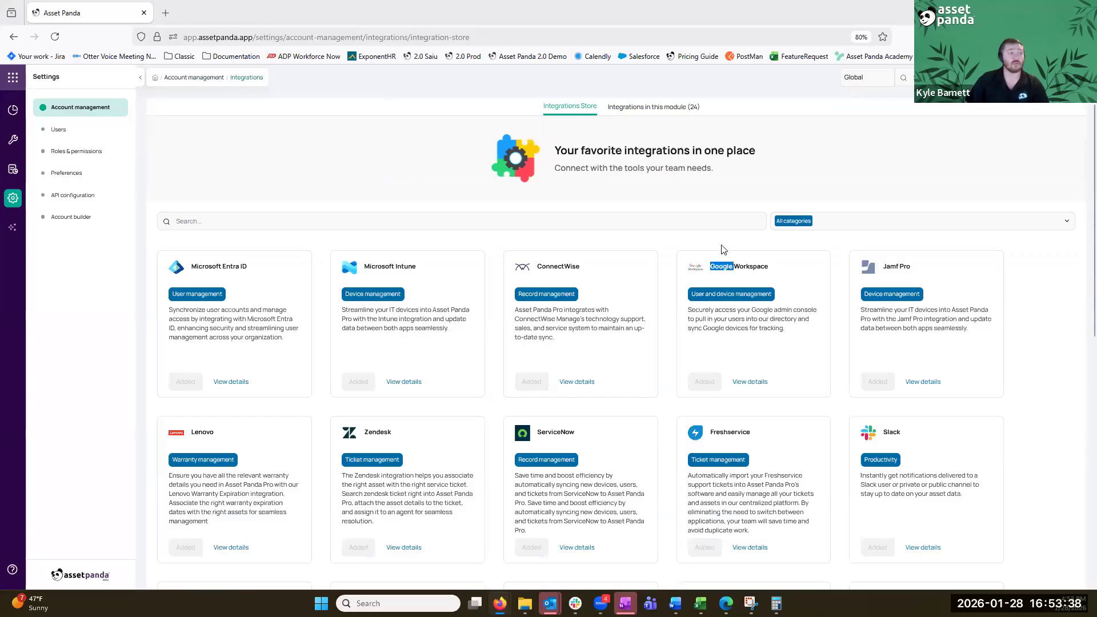
click(725, 218)
text(google)
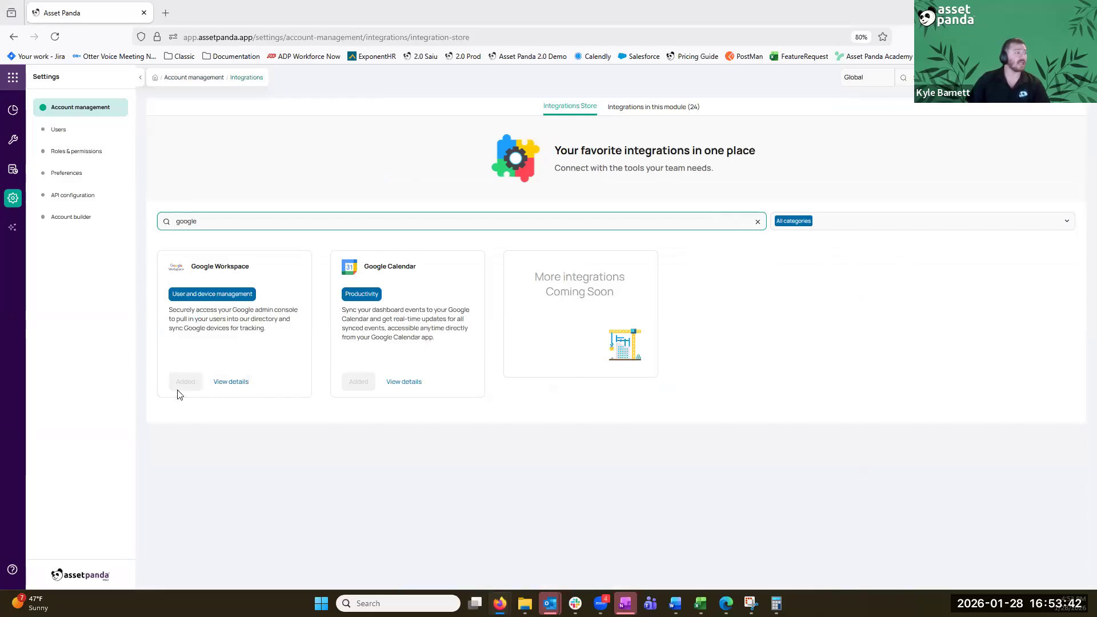
- Open the configuration of the module's Google Workspace integration and continue from authentication to its mappings
click(641, 108)
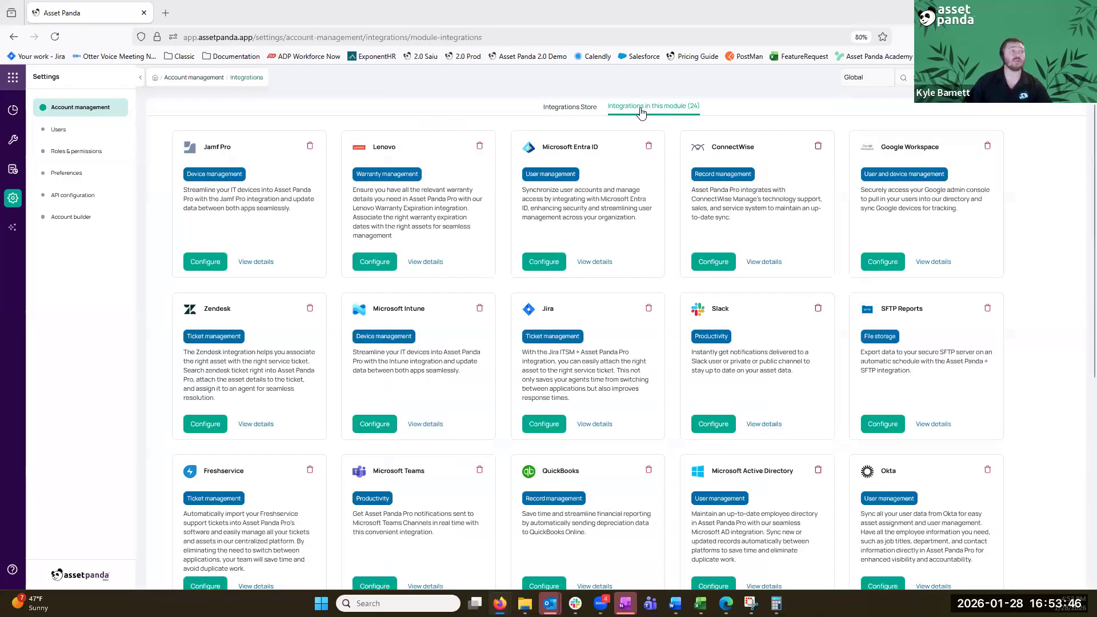
click(882, 262)
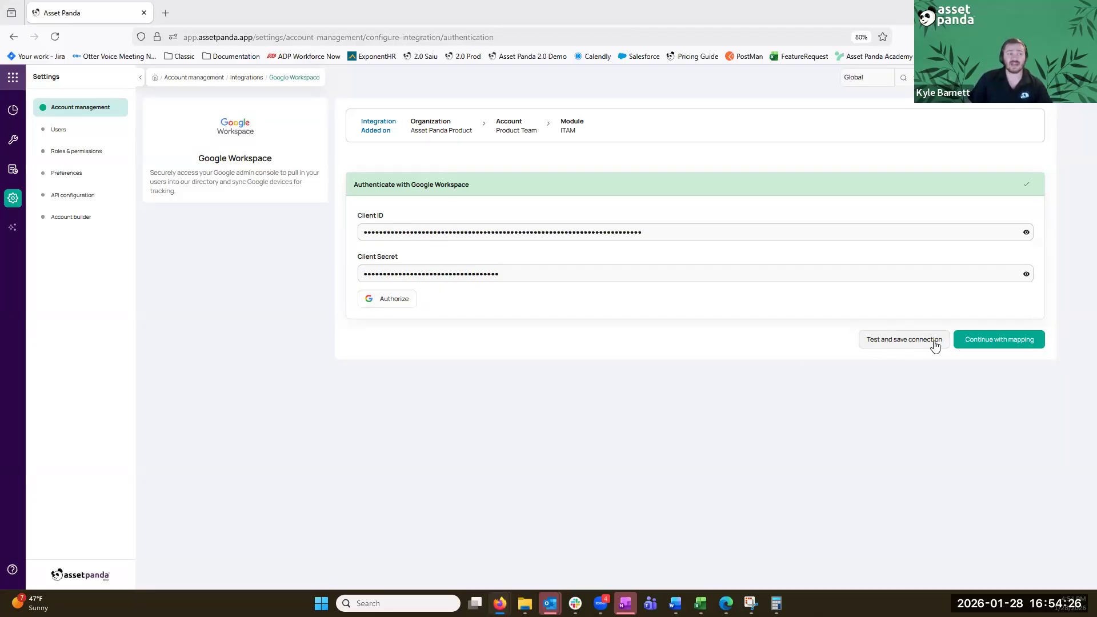
click(994, 344)
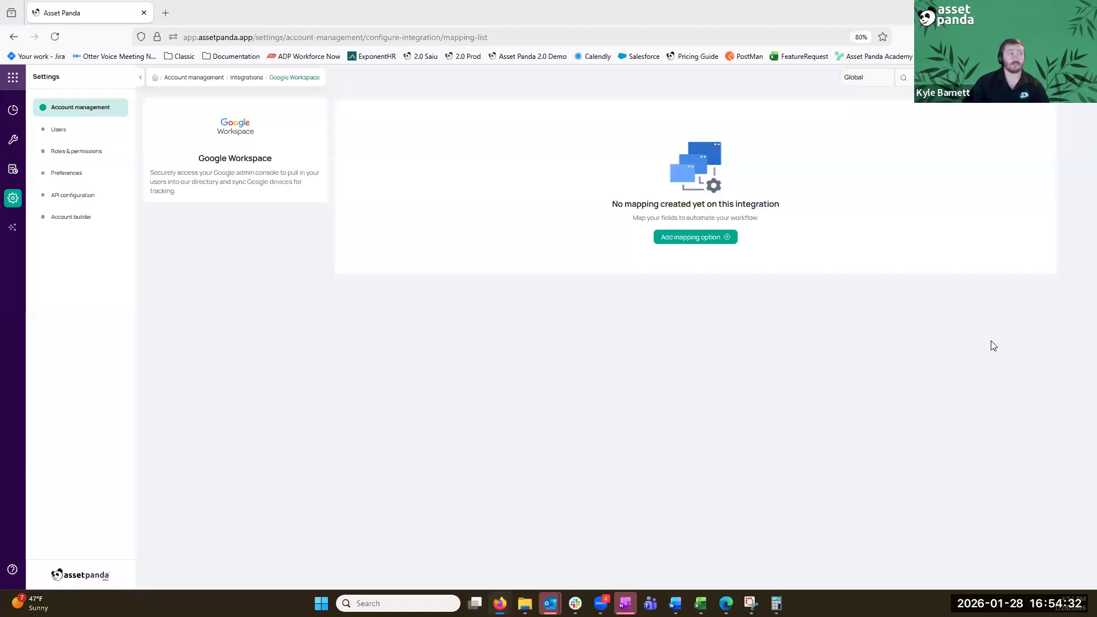
- Start a login-access user mapping that assigns organizational units Fifteen, Twenty 3, Ninth and pangata 3.5 to the Forms only role
click(700, 234)
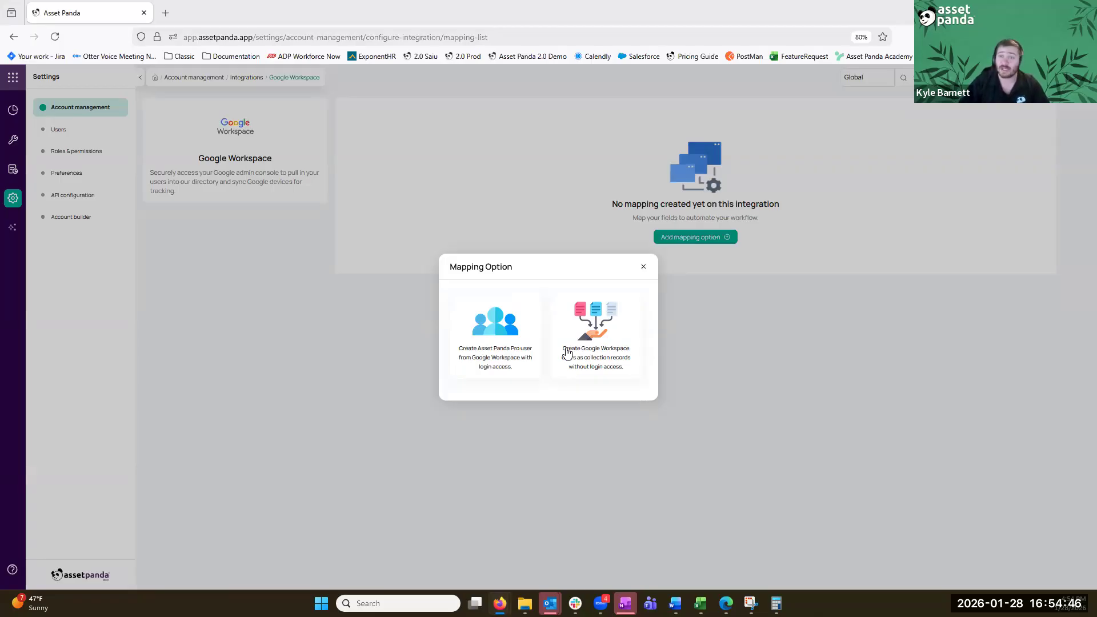
click(506, 338)
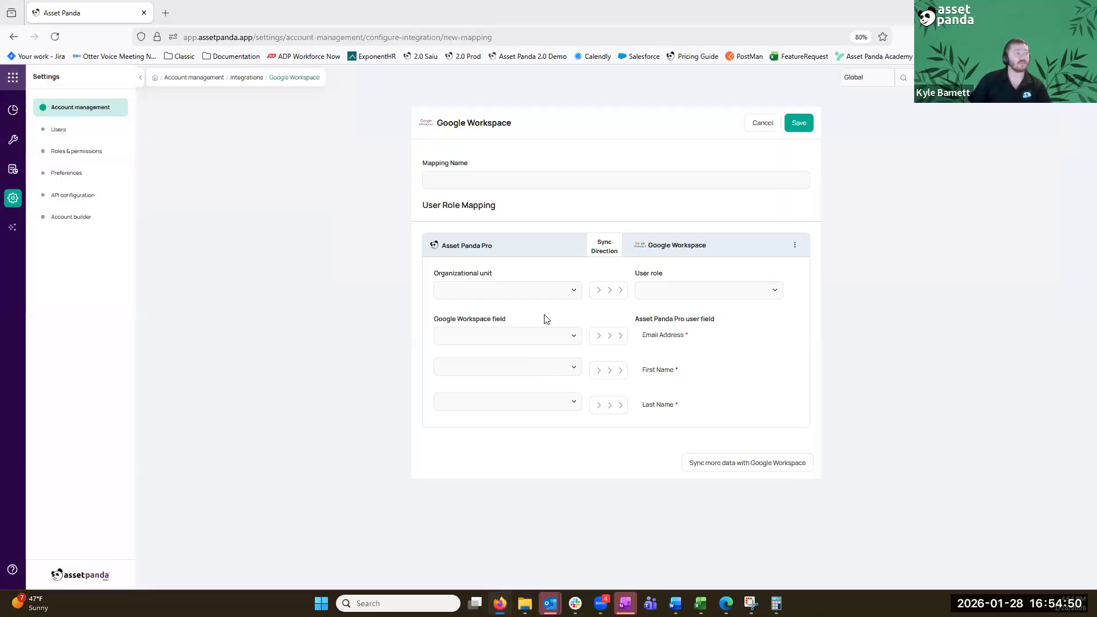
click(521, 289)
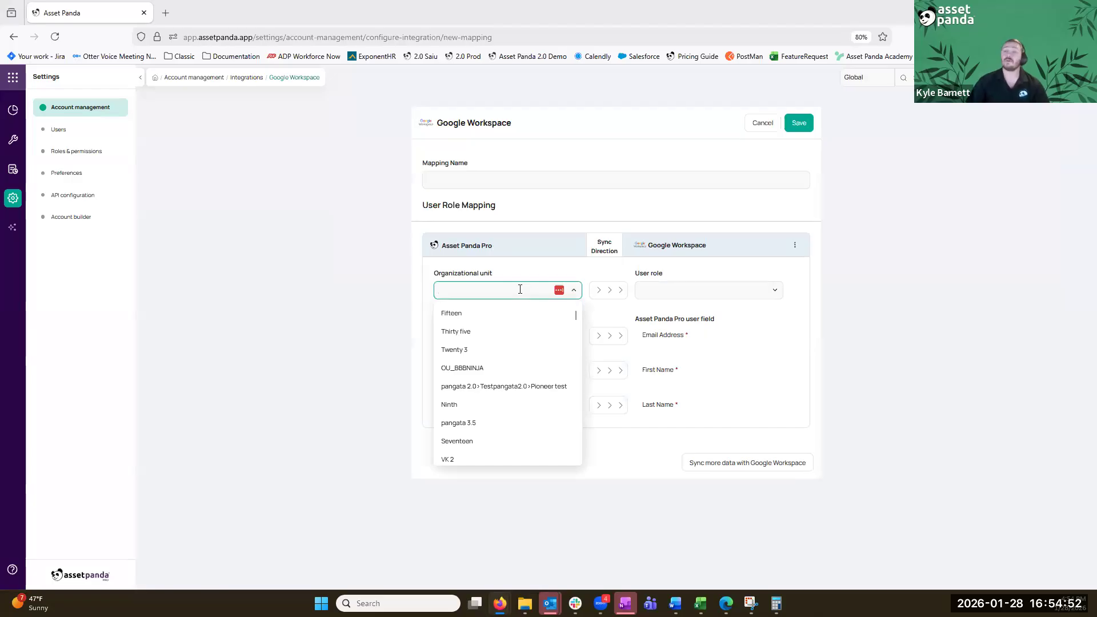
click(514, 314)
click(495, 349)
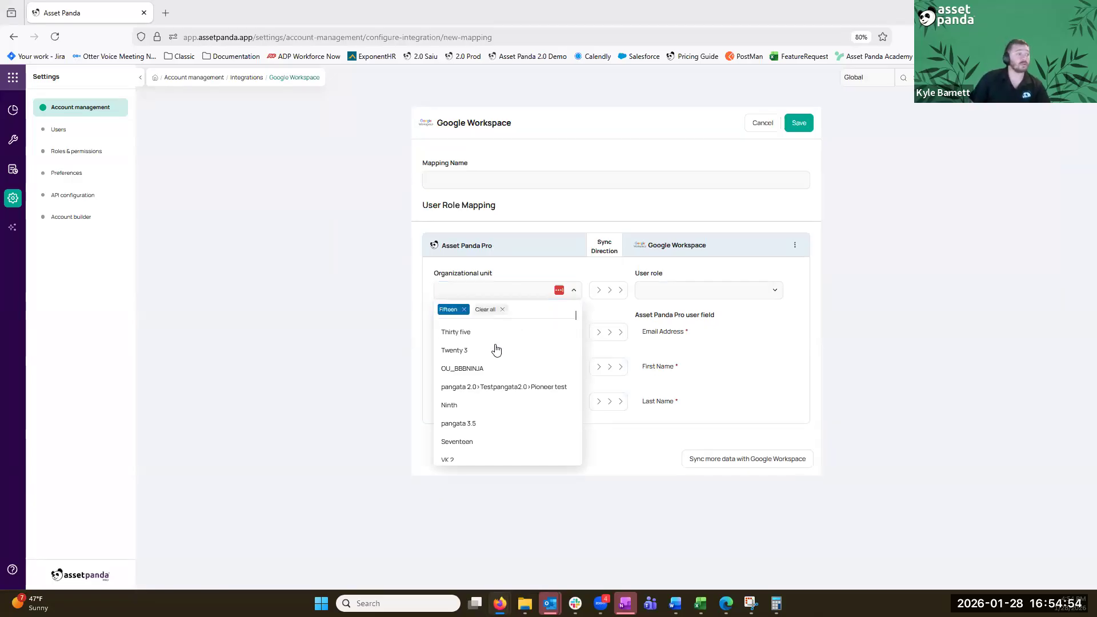
click(493, 387)
click(491, 402)
click(743, 320)
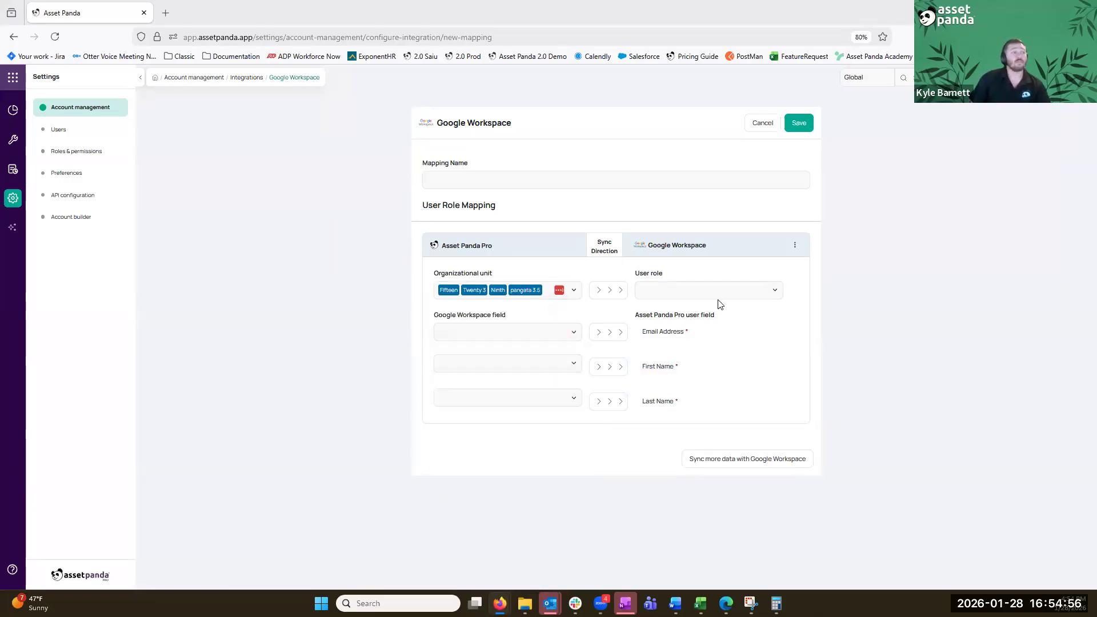
click(710, 296)
click(703, 332)
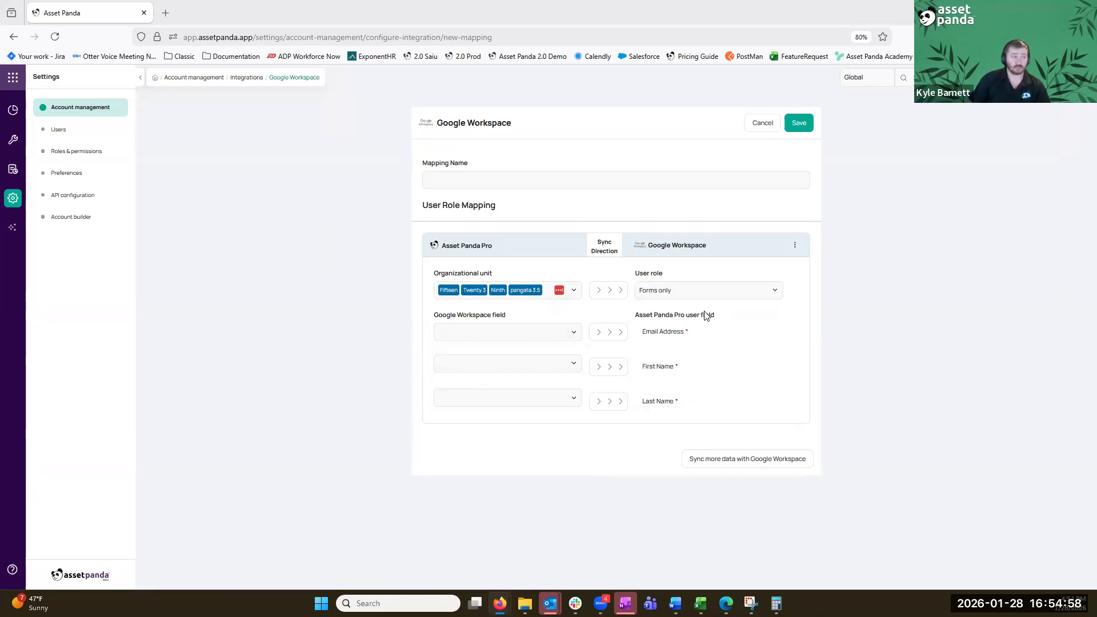
- Map Email, First name and Full Name to the Email Address, First Name and Last Name user fields, and discard the unsaved mapping
click(524, 332)
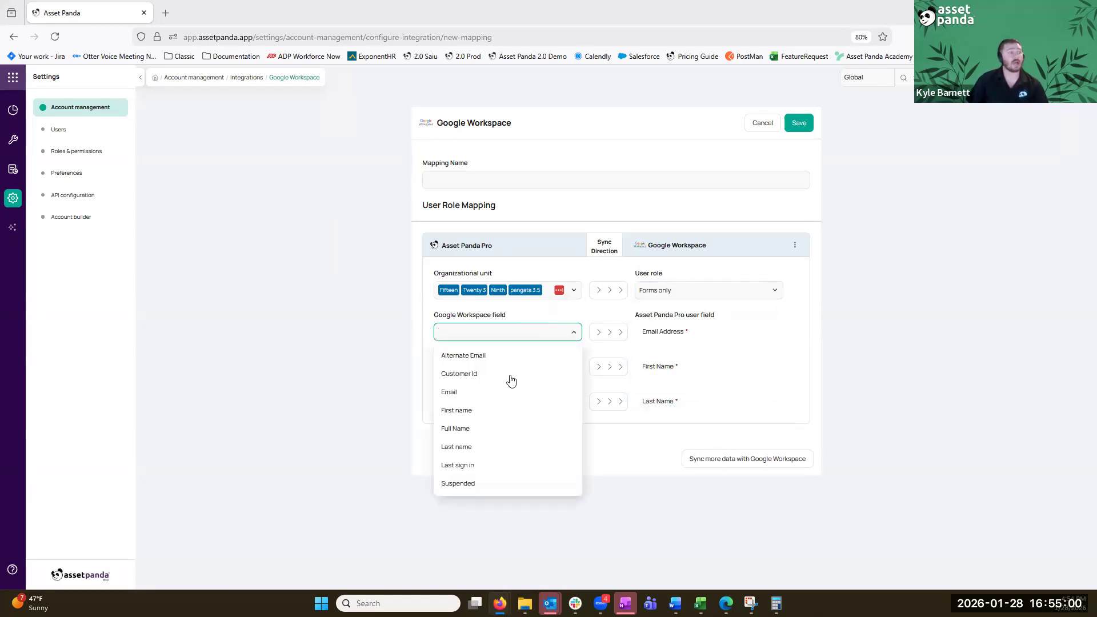
click(528, 391)
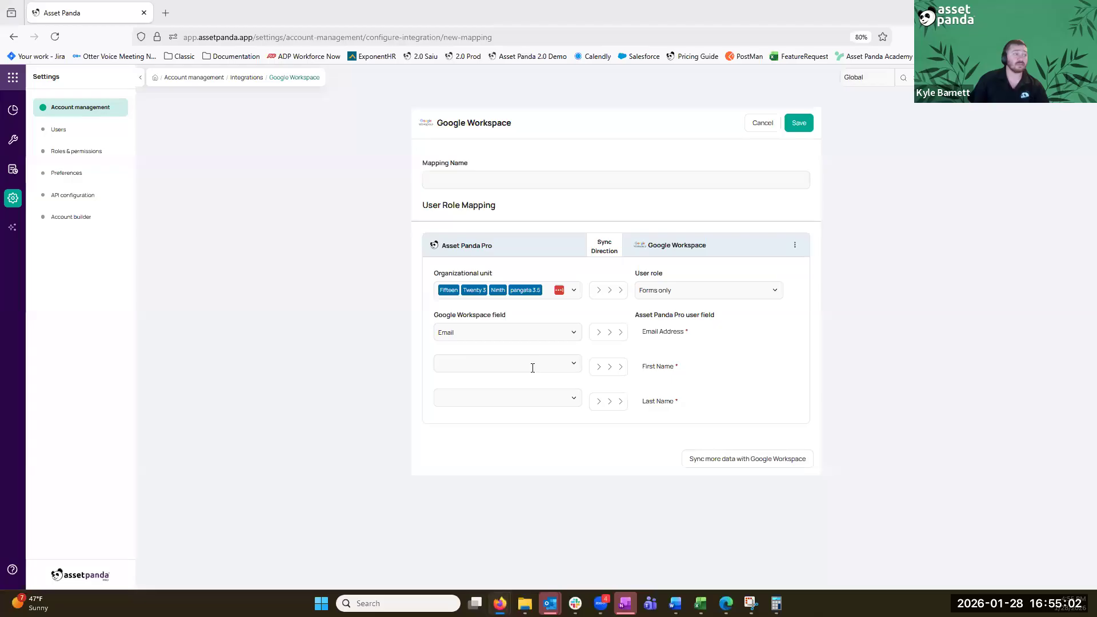
click(530, 365)
click(508, 441)
click(508, 398)
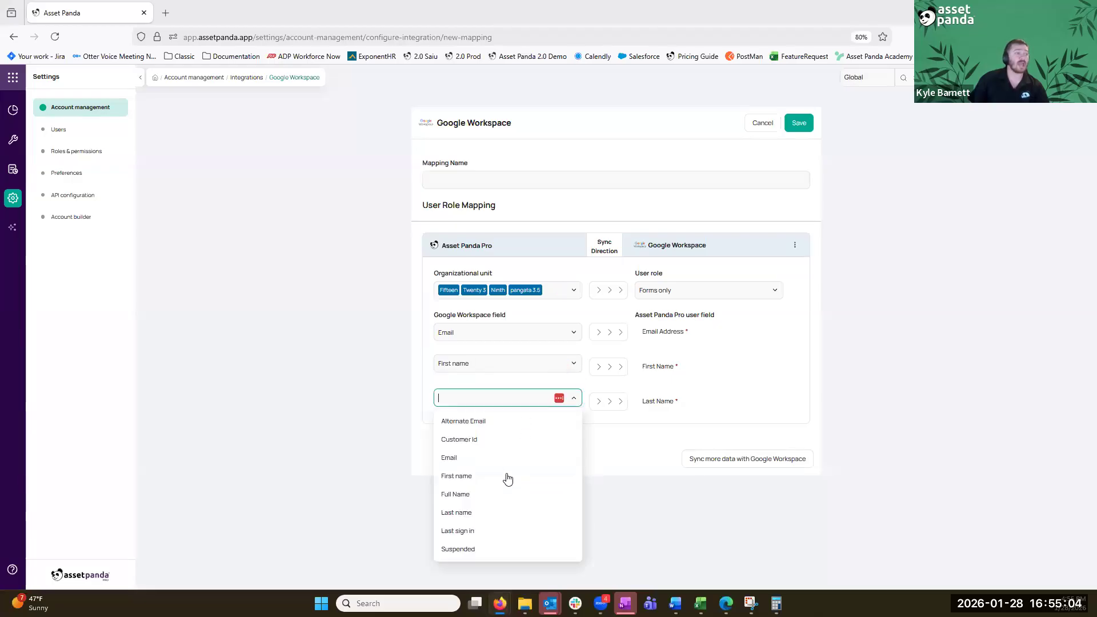
click(505, 483)
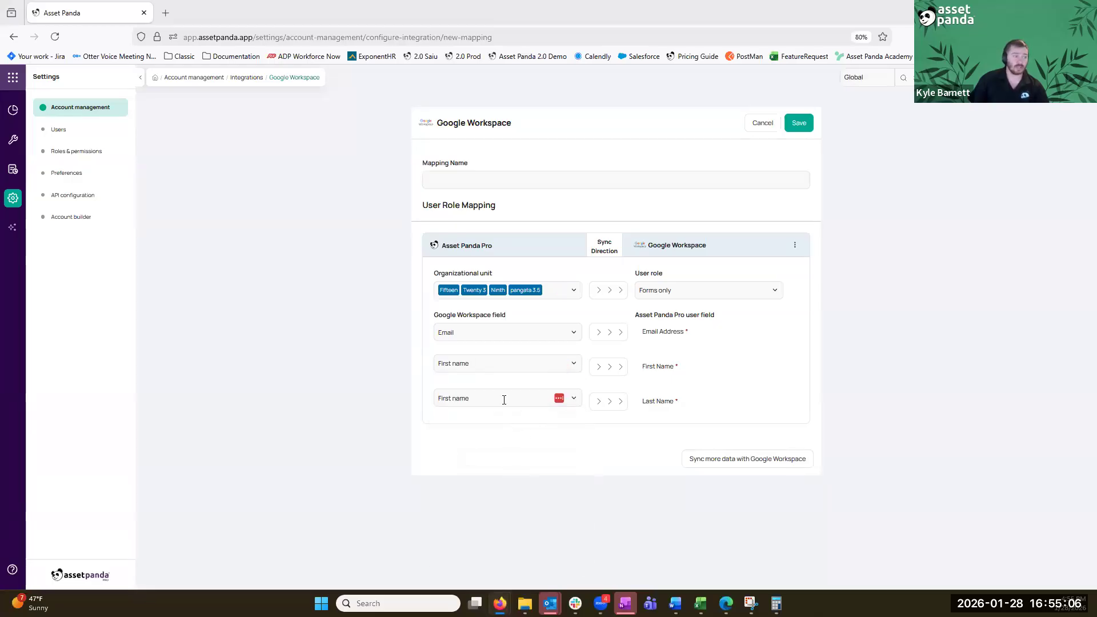
click(502, 399)
click(484, 495)
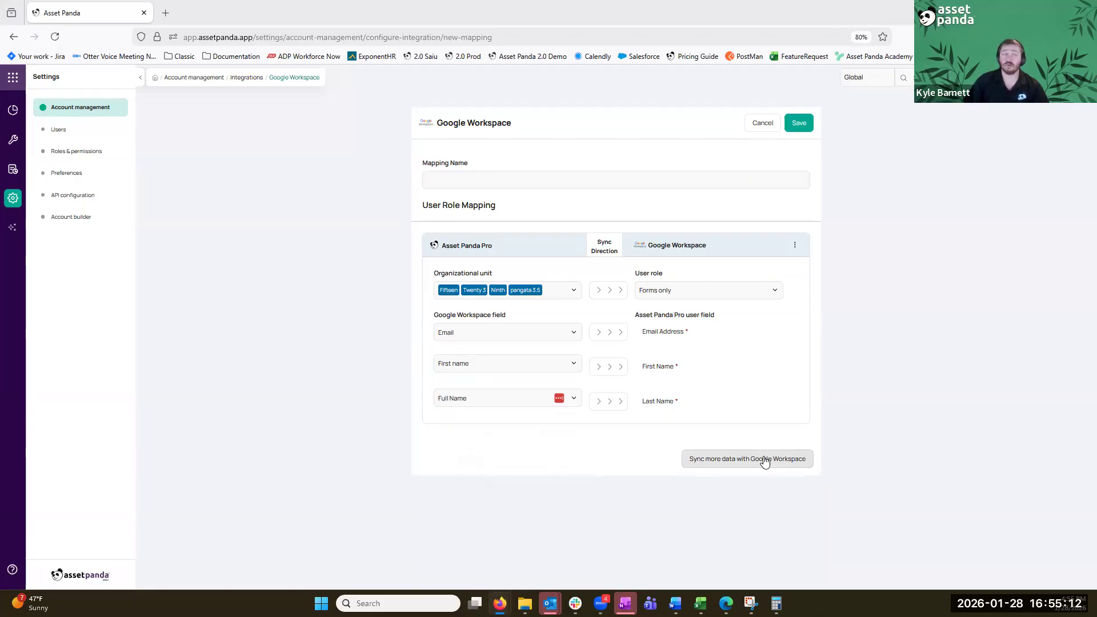
click(761, 124)
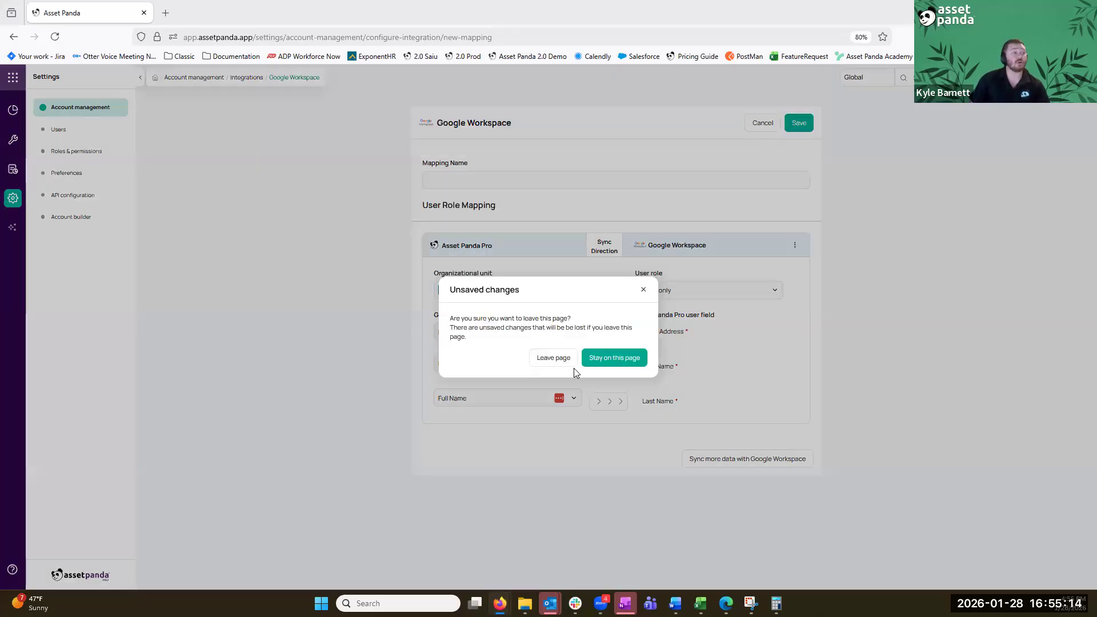
click(559, 362)
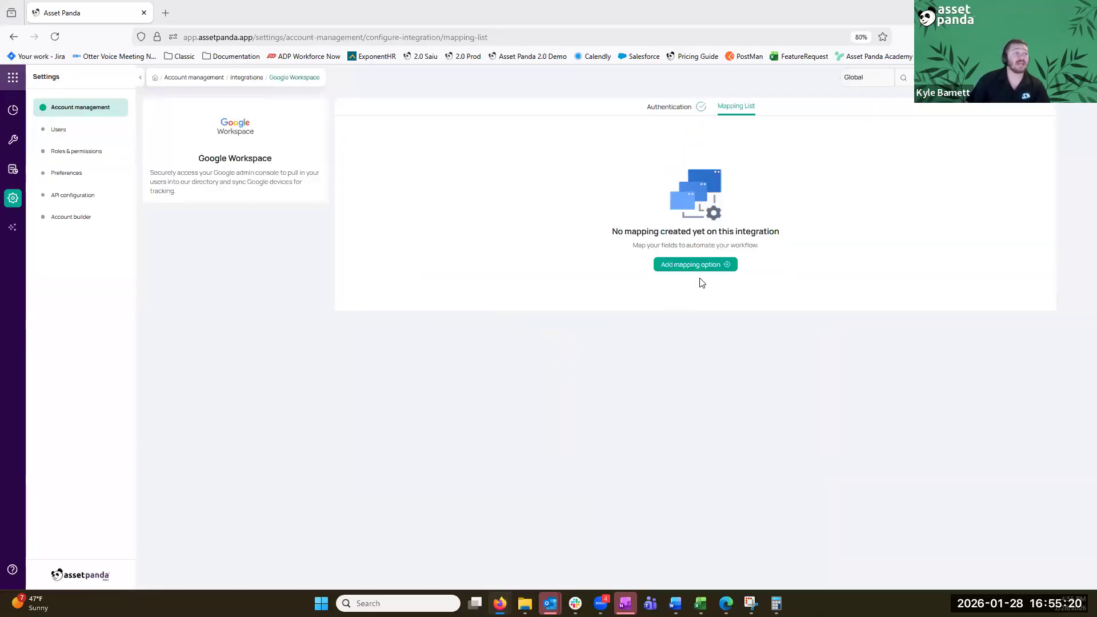
- Start a mapping that creates collection records without login access and name it "test Google Devices"
click(712, 264)
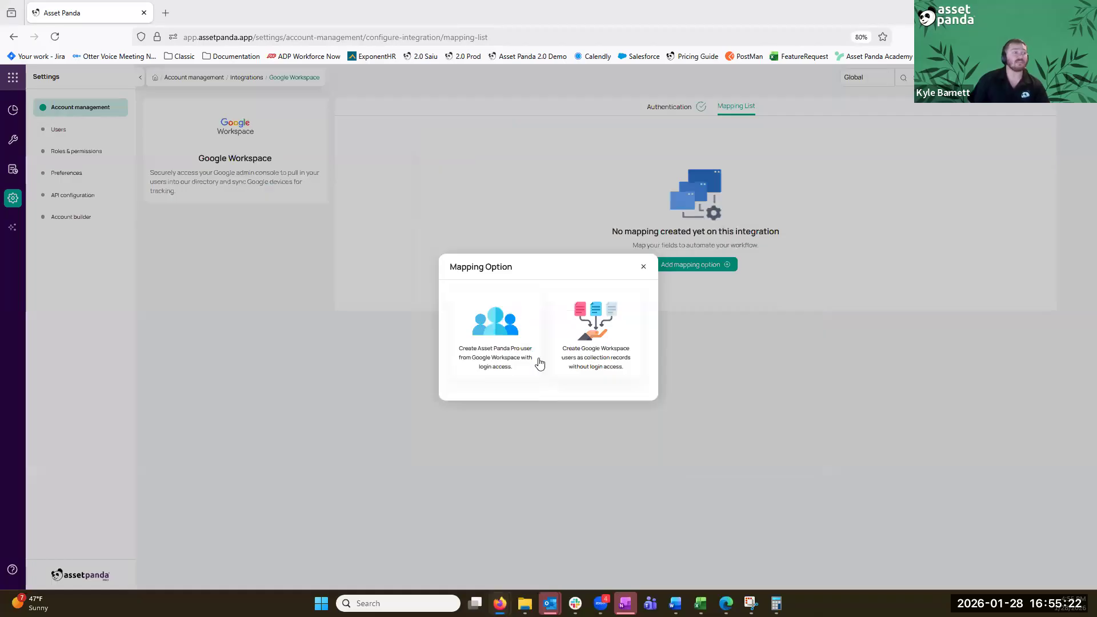
click(622, 319)
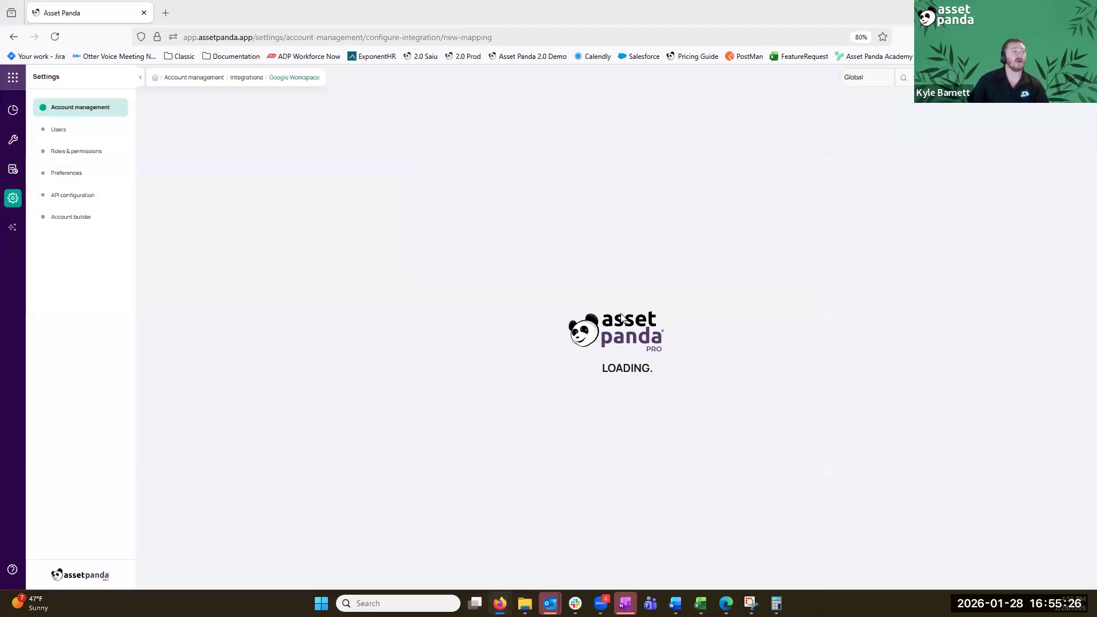
click(485, 182)
text(test Google Devices)
- Set the mapping's external entity to Users and its target collection to People
drag(423, 221, 467, 222)
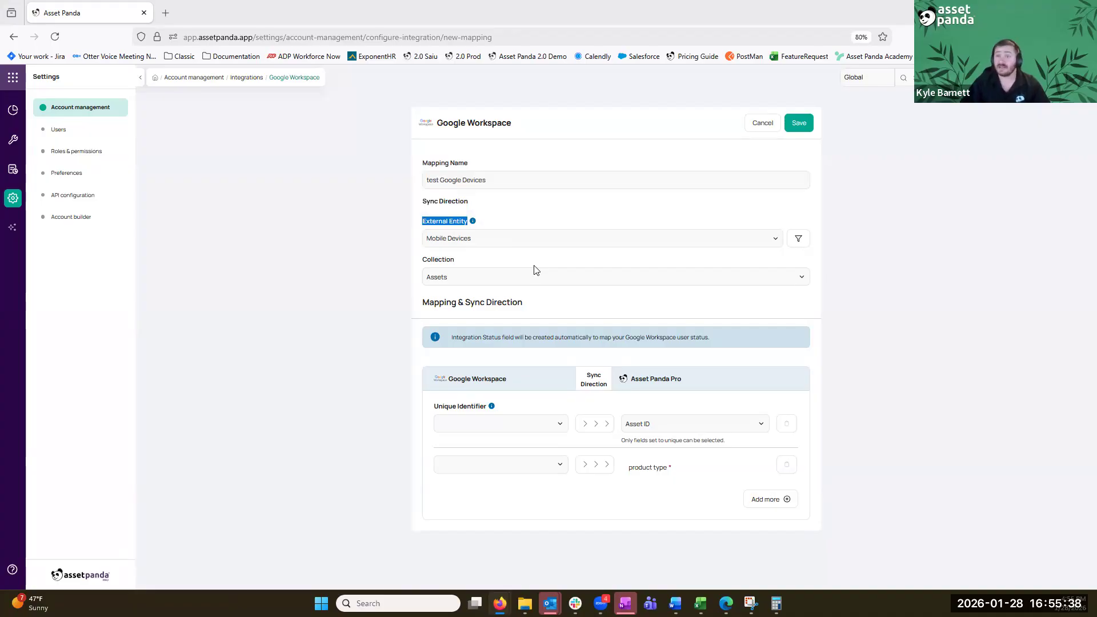
click(574, 243)
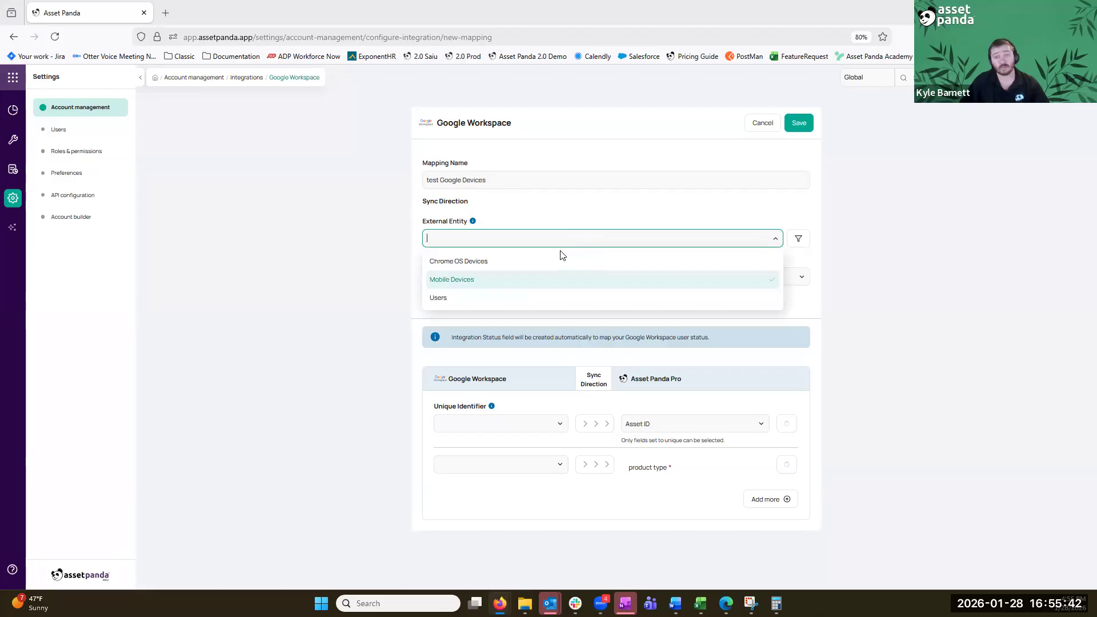
click(559, 261)
click(558, 244)
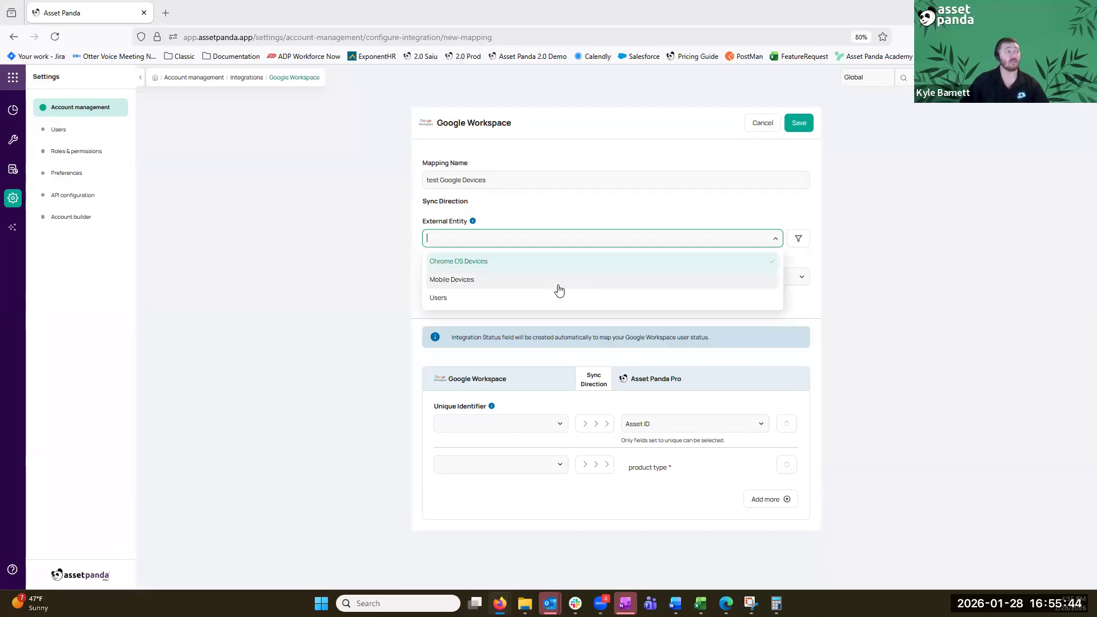
click(544, 301)
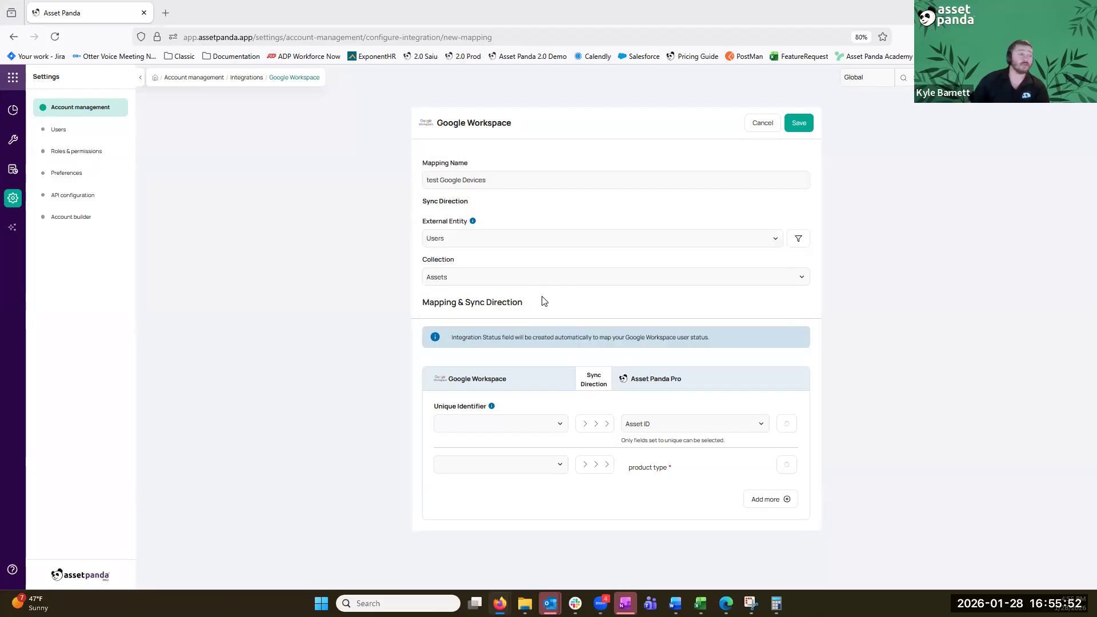
click(504, 426)
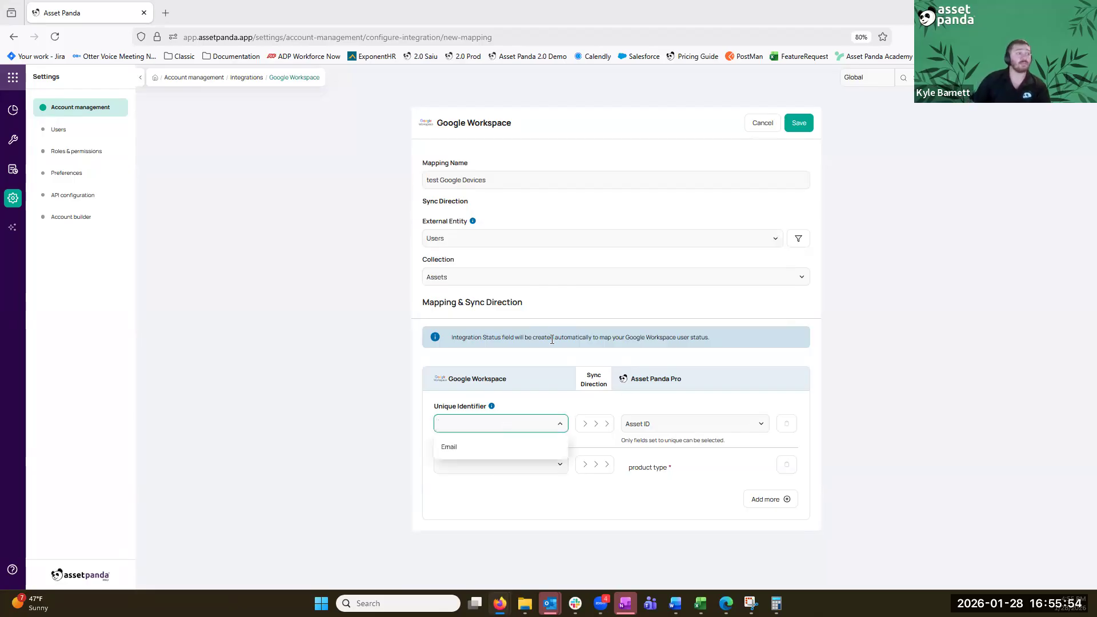
click(448, 277)
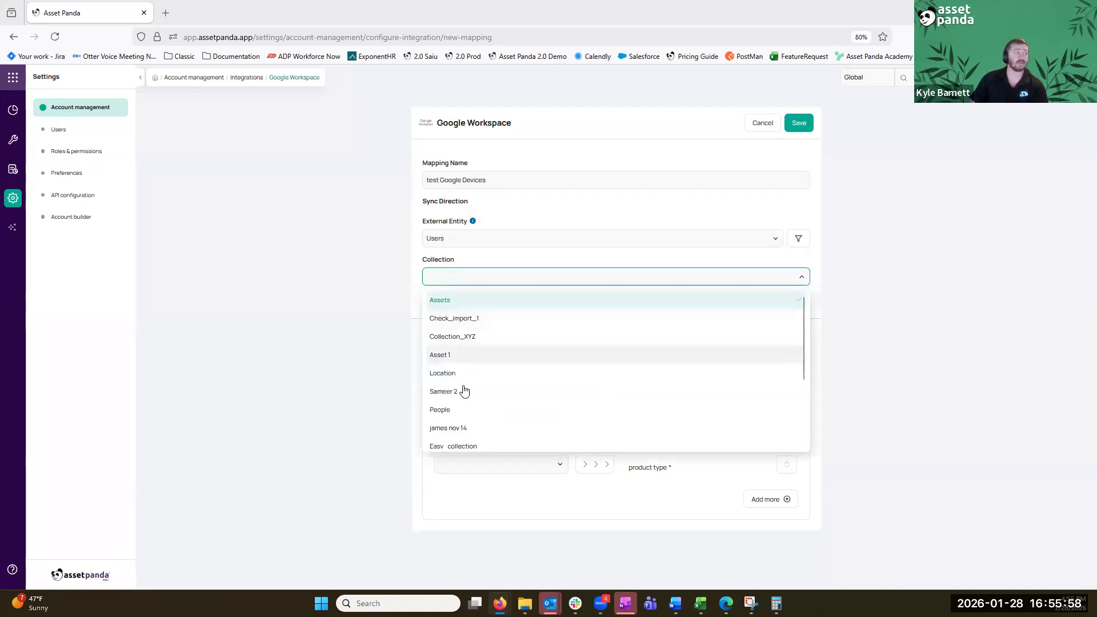
click(470, 409)
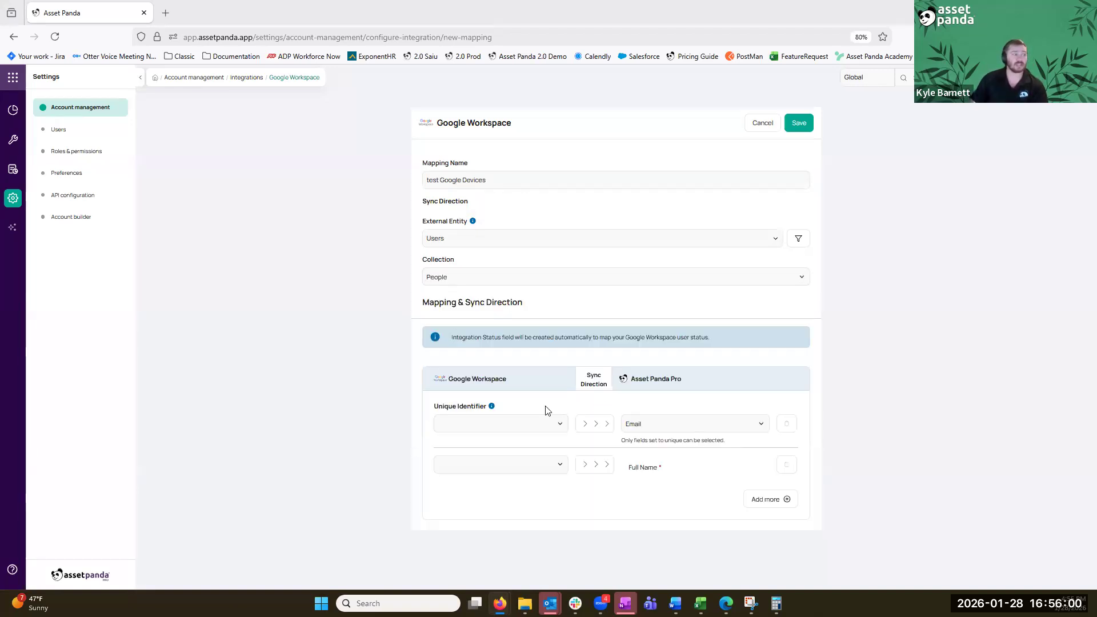
- Select the Google Workspace Email field as the unique identifier matched to the collection's Email field
click(544, 423)
click(531, 457)
click(640, 425)
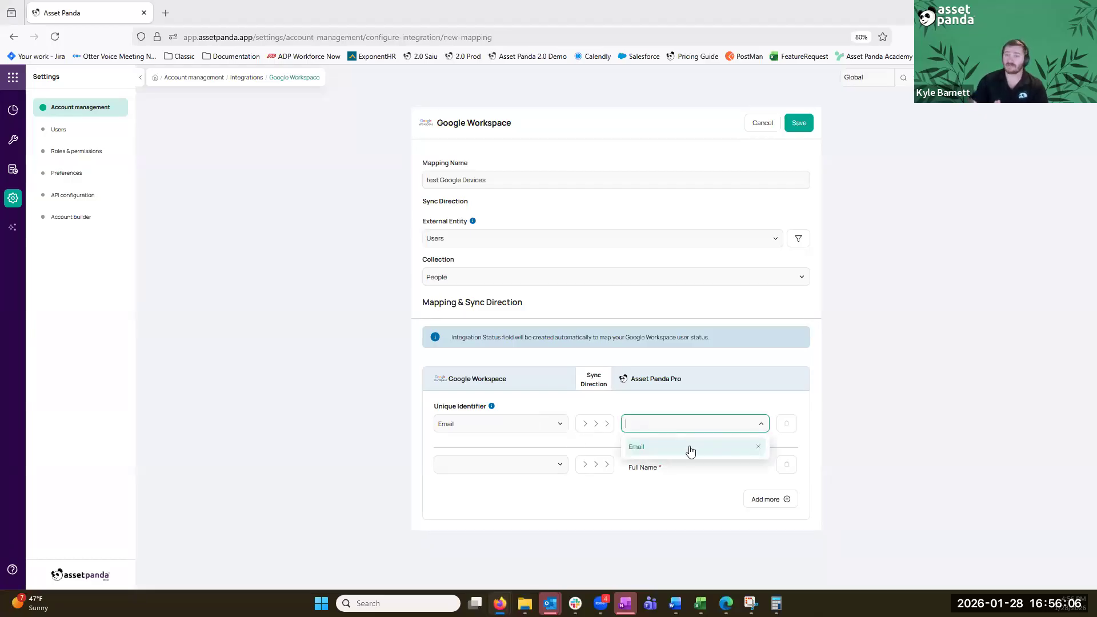
- Add two more mapping rows and set their Asset Panda Pro fields to Department and Hire Date
click(769, 500)
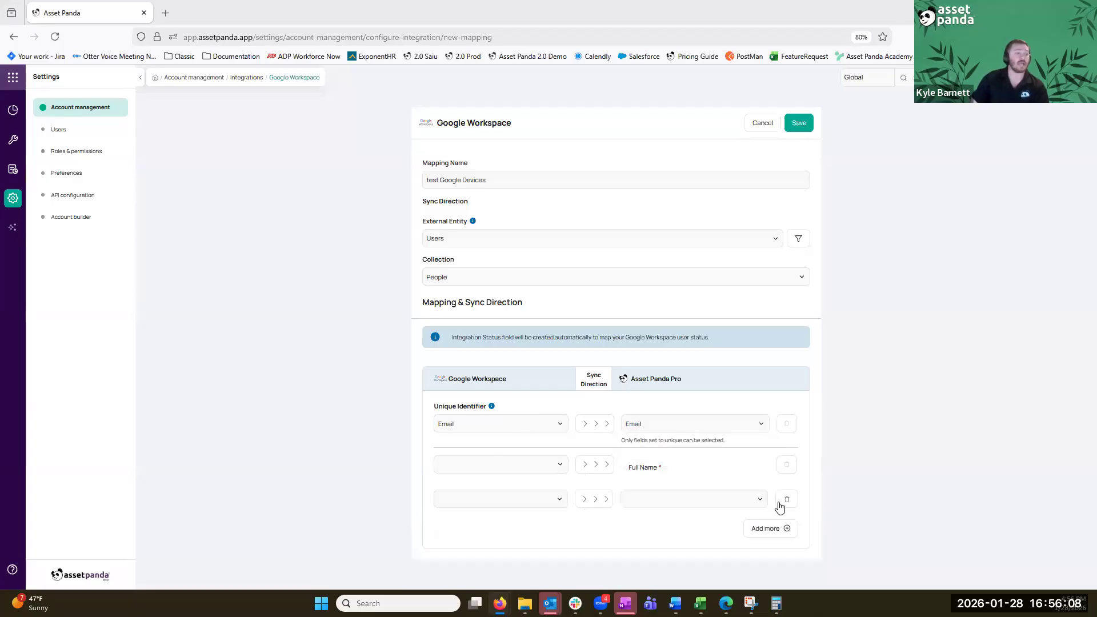
click(765, 532)
click(651, 500)
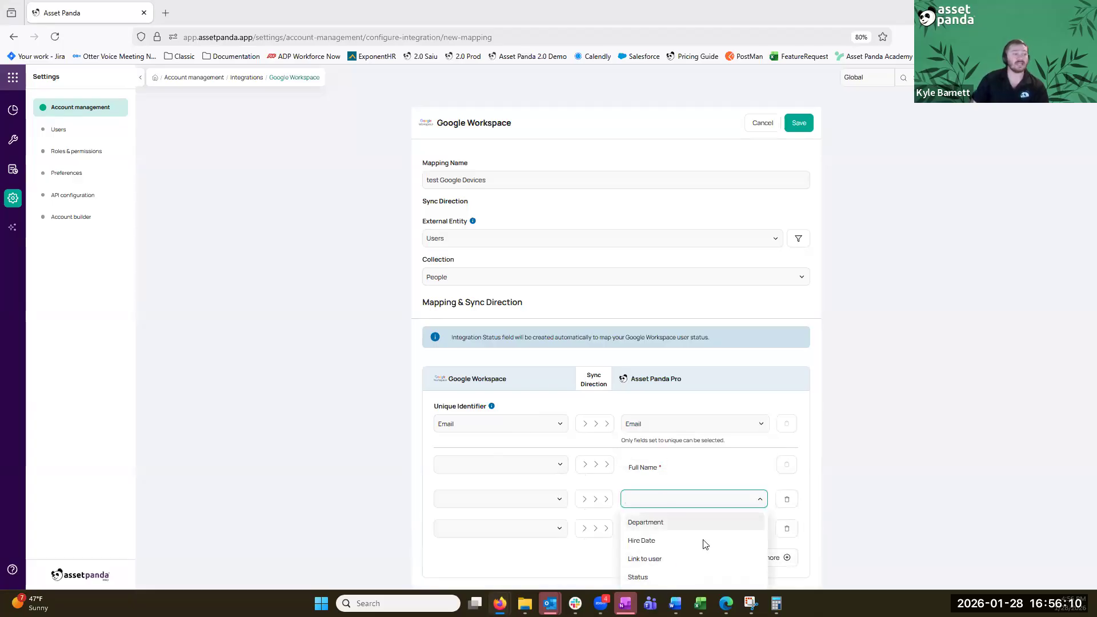
click(666, 523)
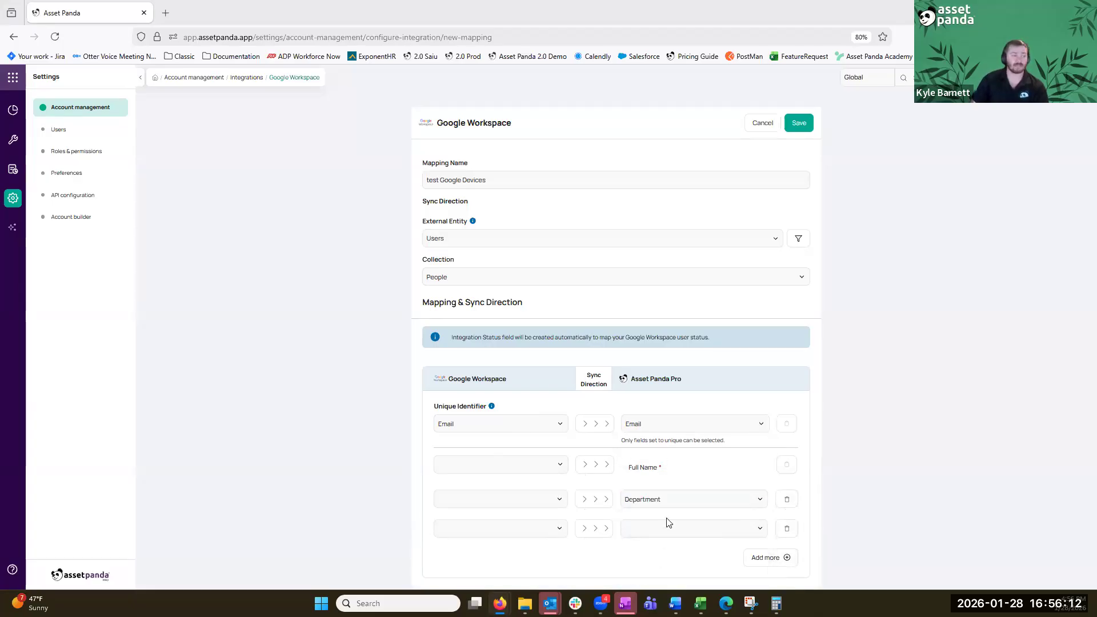
click(670, 529)
click(686, 452)
click(676, 526)
click(691, 471)
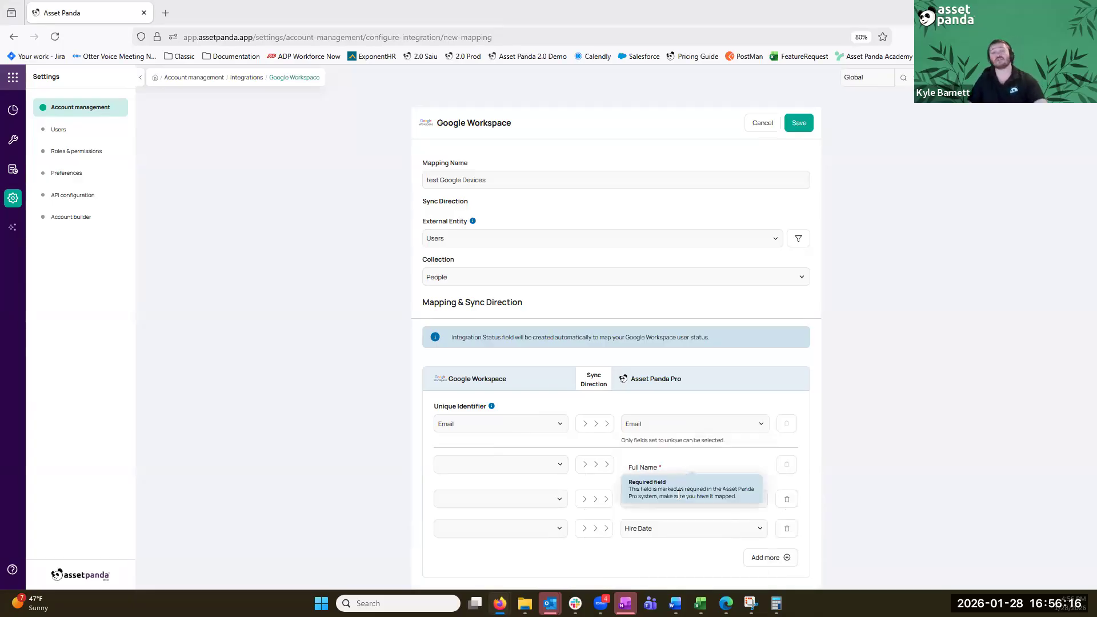
- Map the Google Workspace Full Name field to the required Full Name field and review the source fields offered for Department
click(491, 466)
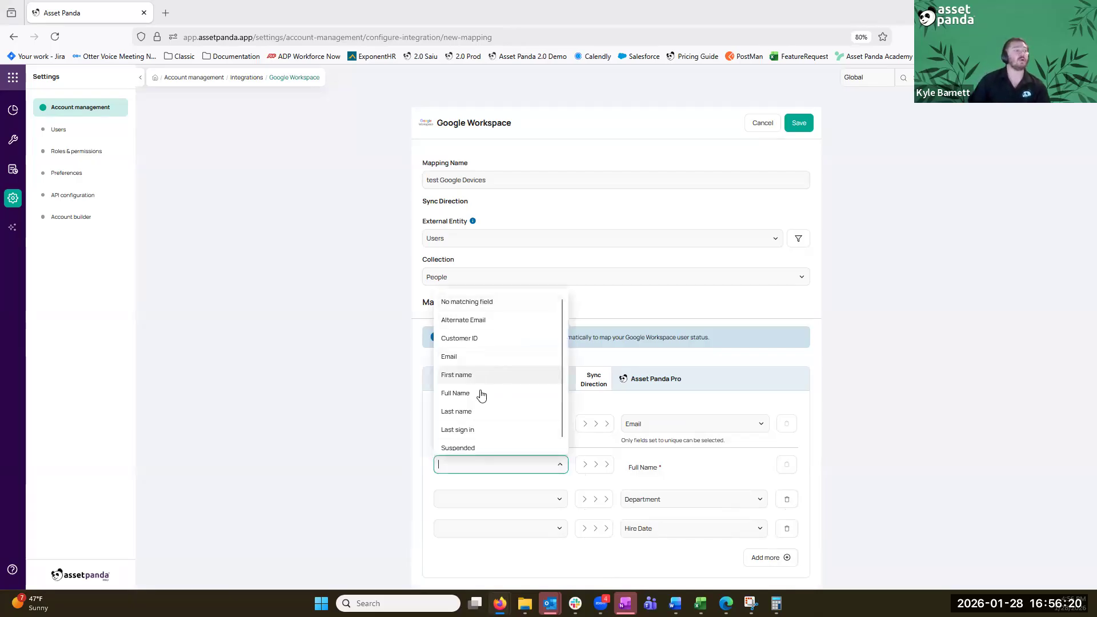
click(492, 393)
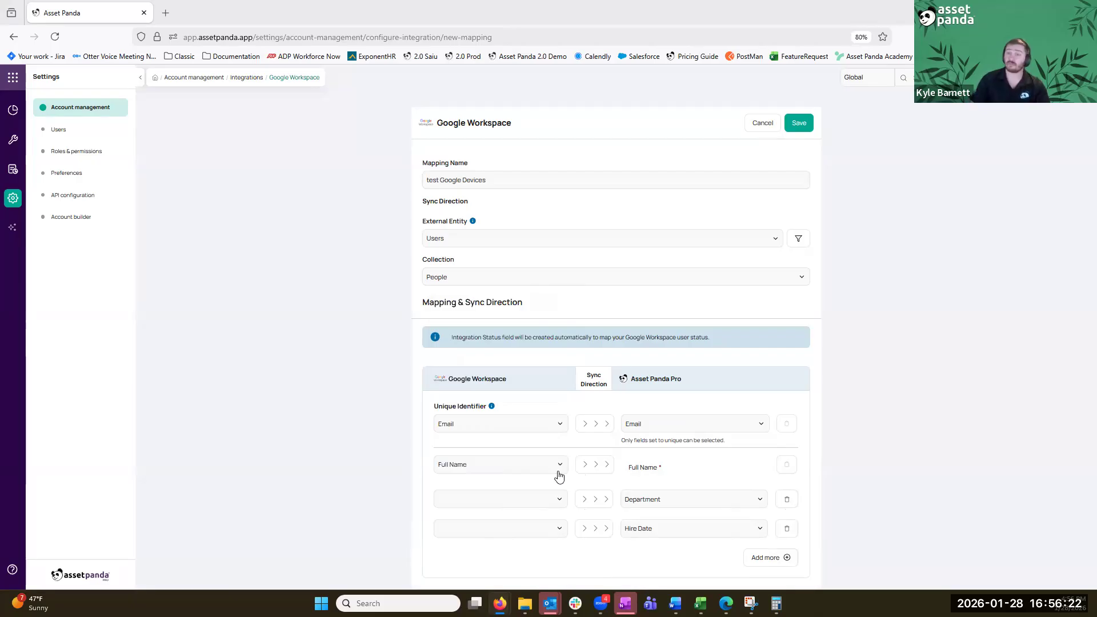
click(535, 498)
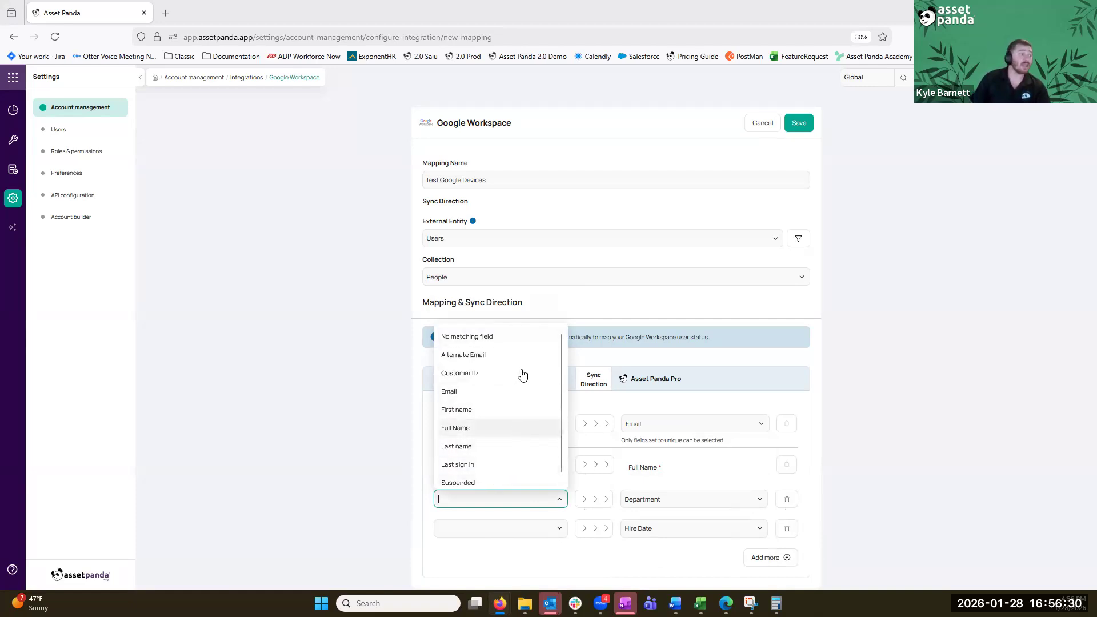
scroll(519, 376, down, 1)
scroll(517, 380, up, 1)
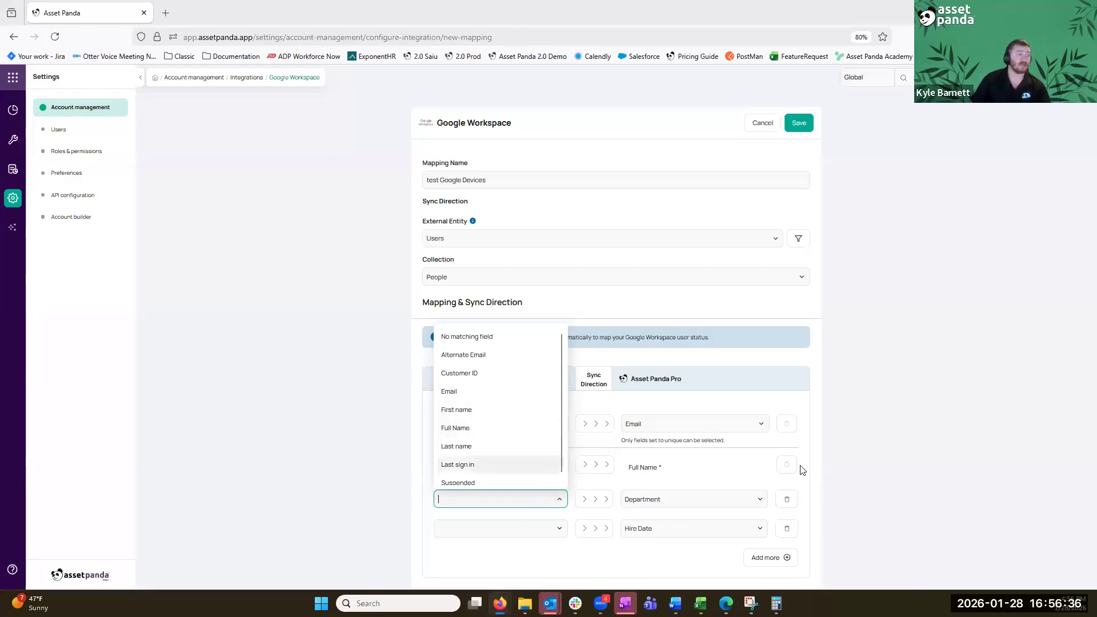
- Delete the Department and Hire Date mapping rows, save the user mapping and leave the page
click(812, 503)
click(787, 503)
click(788, 499)
click(798, 132)
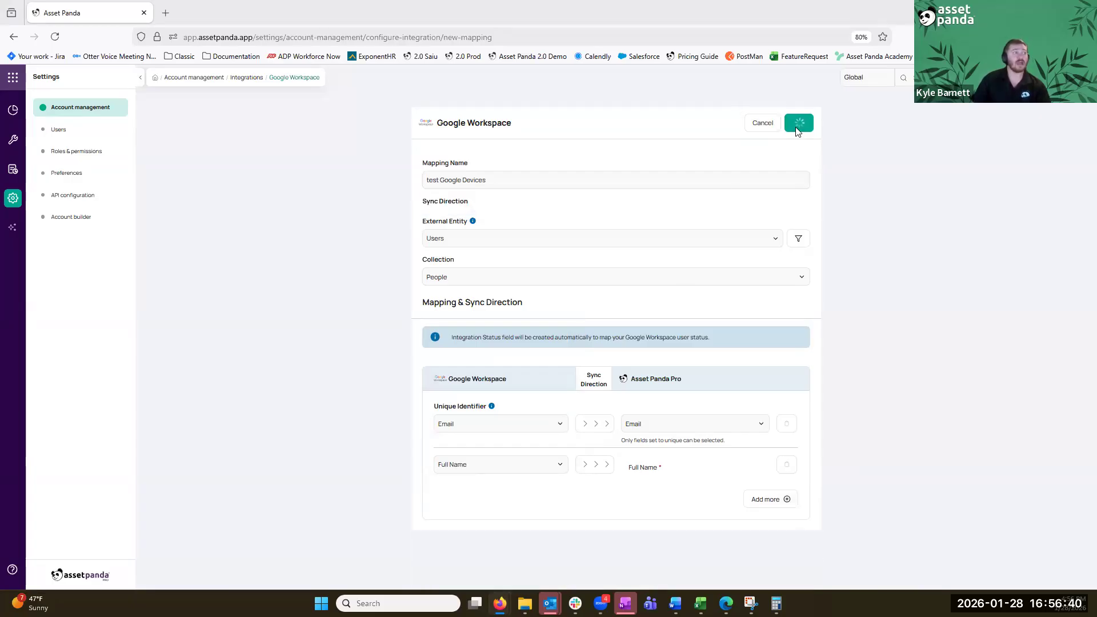
click(560, 360)
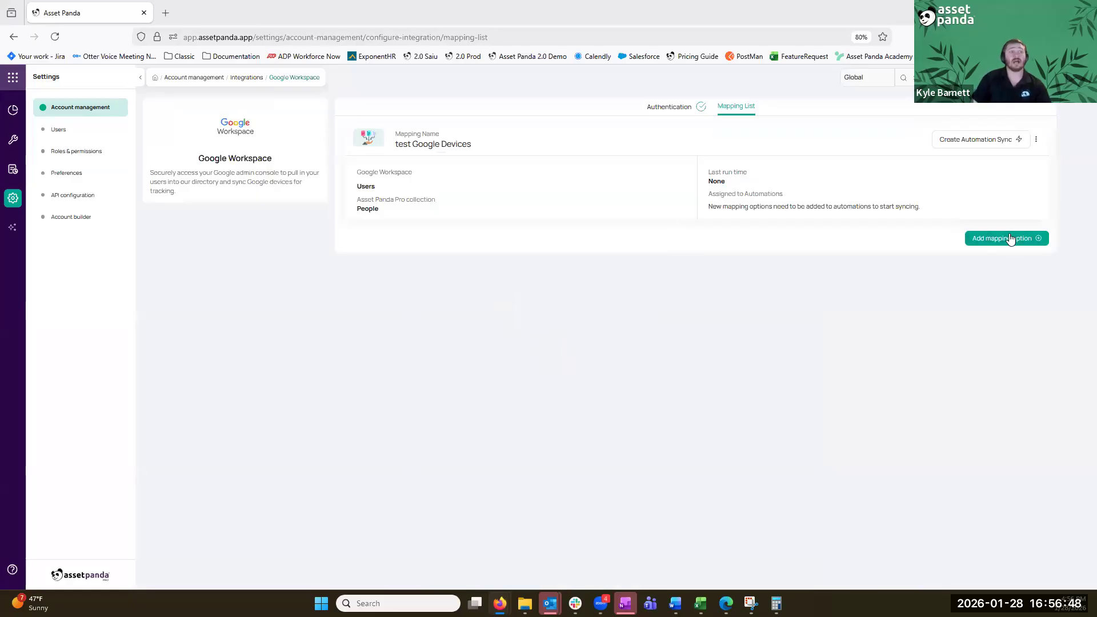
- Start another mapping option named "Chrome Os Devices" and set its external entity to Chrome OS Devices
click(1011, 239)
click(591, 349)
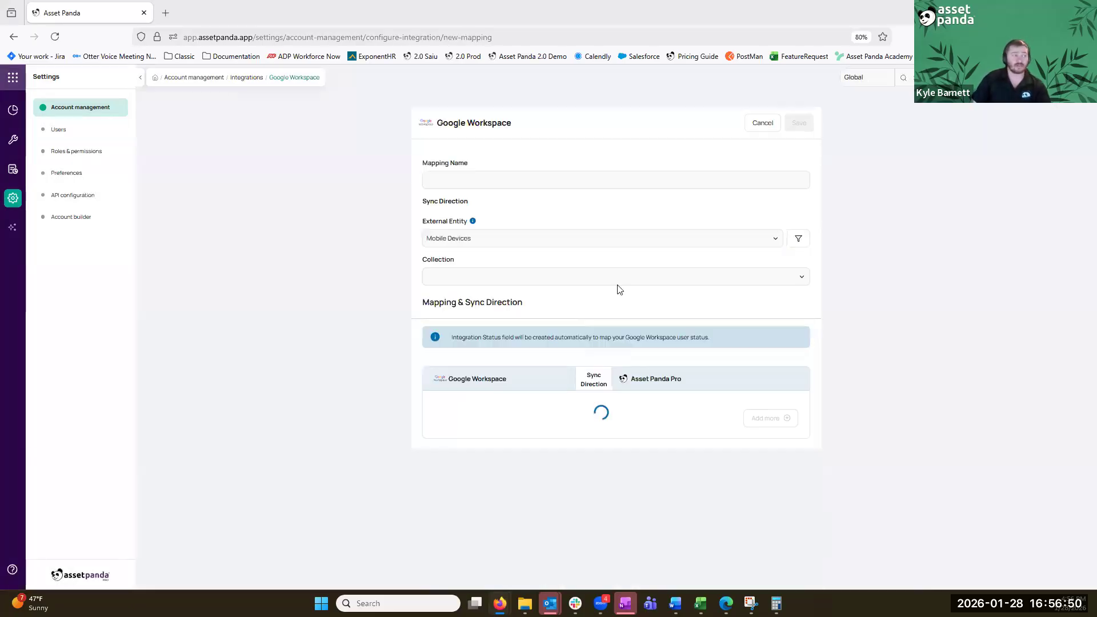
click(609, 188)
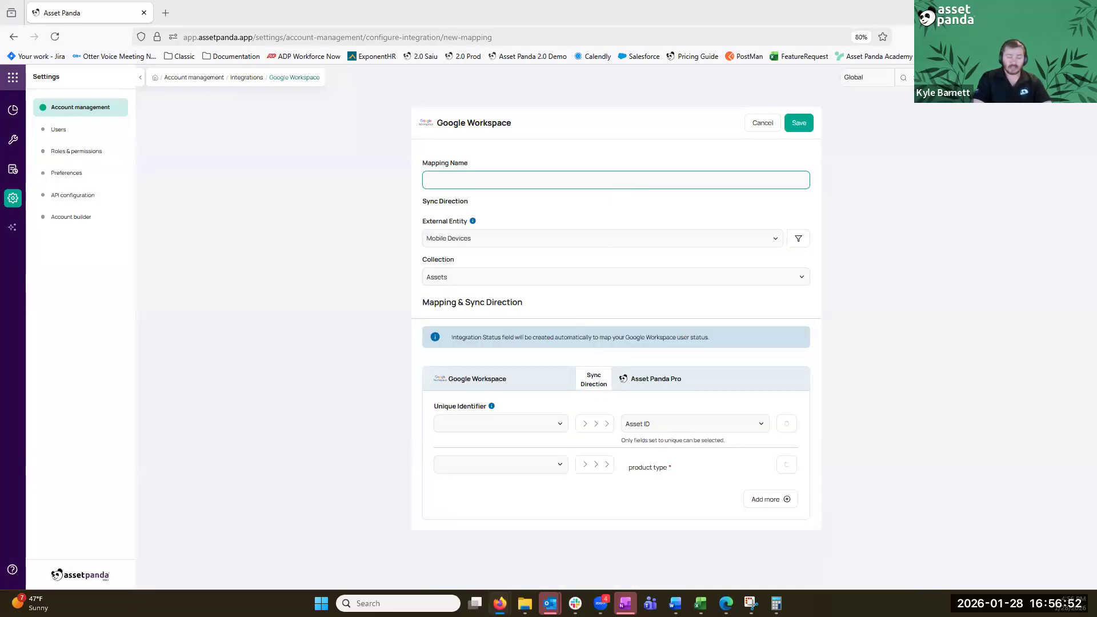
text(Chrome Os Devices)
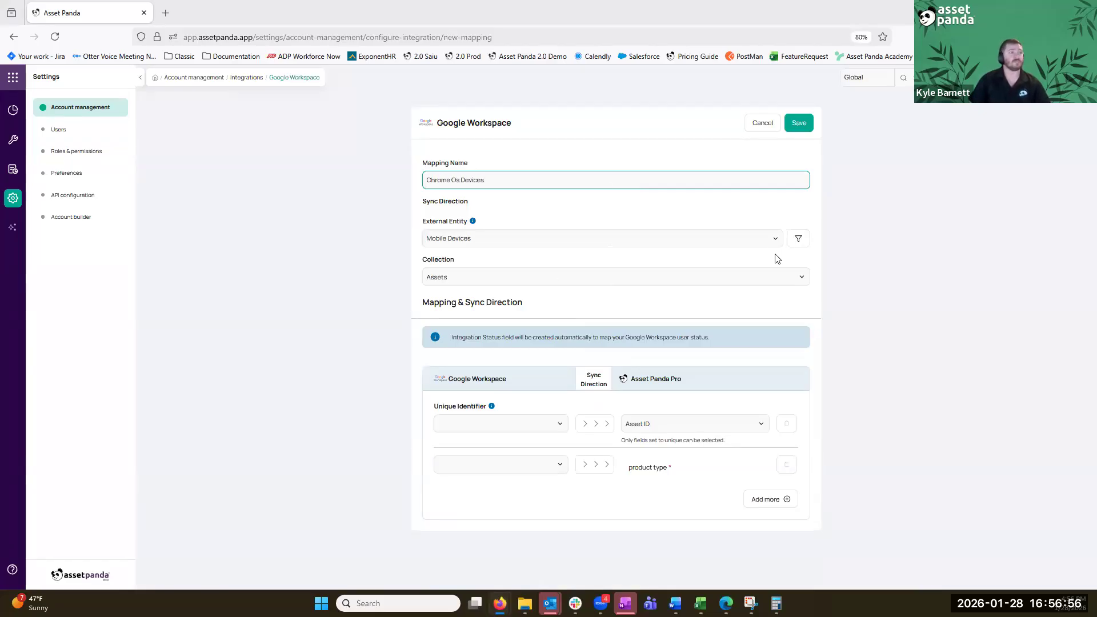
click(759, 238)
click(557, 257)
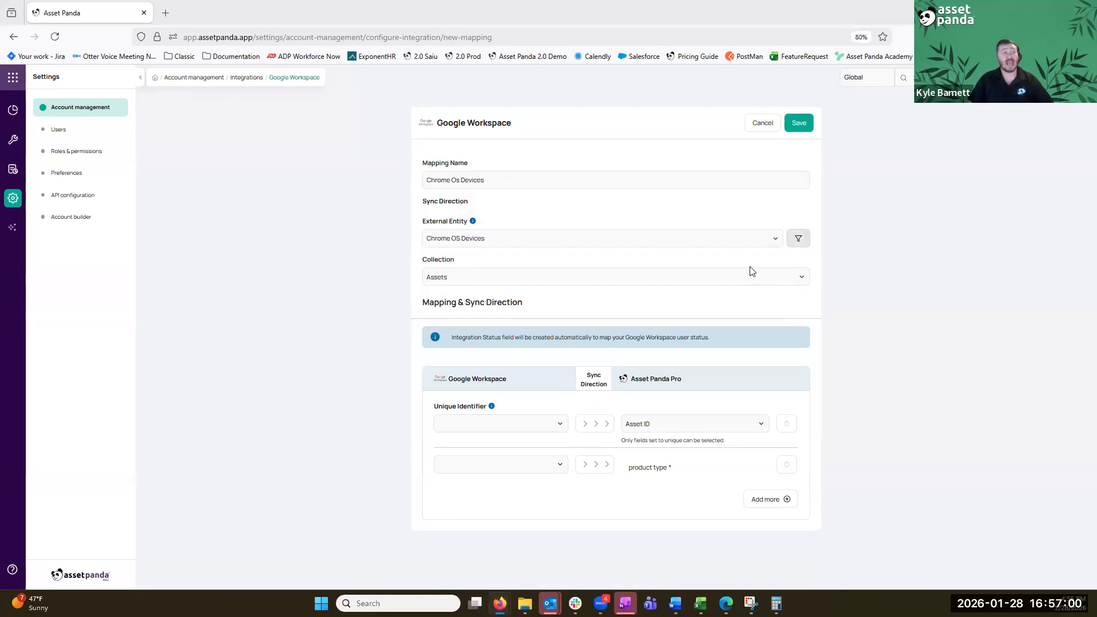
- Examine the external entity's filter options for Organizational units and Status, and close the filter without applying it
click(799, 238)
click(442, 351)
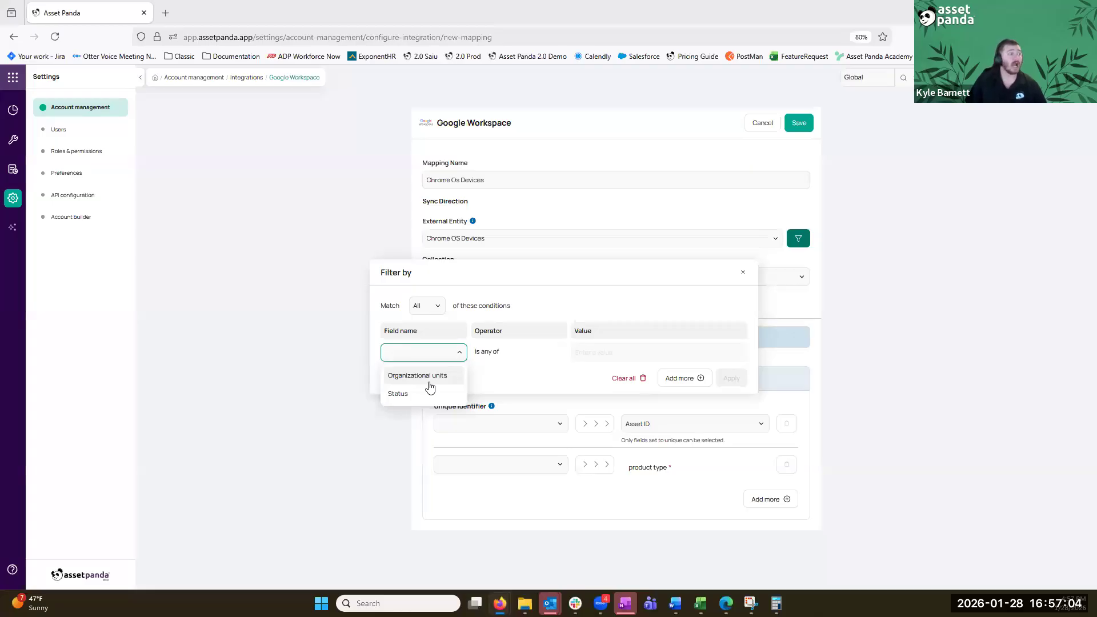
click(430, 386)
click(599, 359)
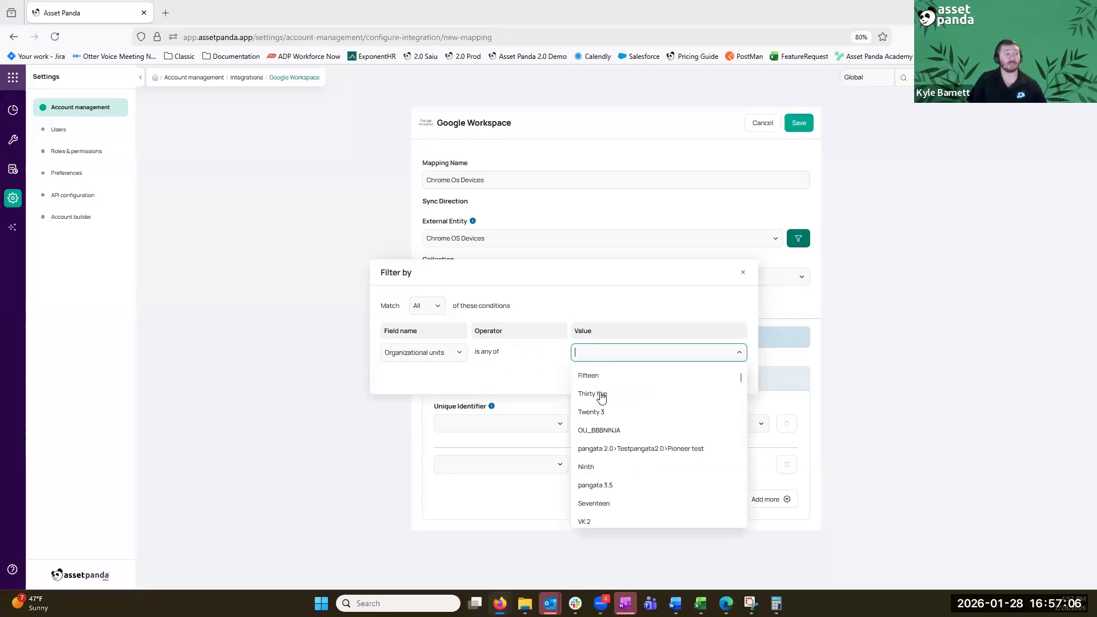
click(550, 377)
click(685, 378)
click(463, 366)
click(454, 384)
click(643, 360)
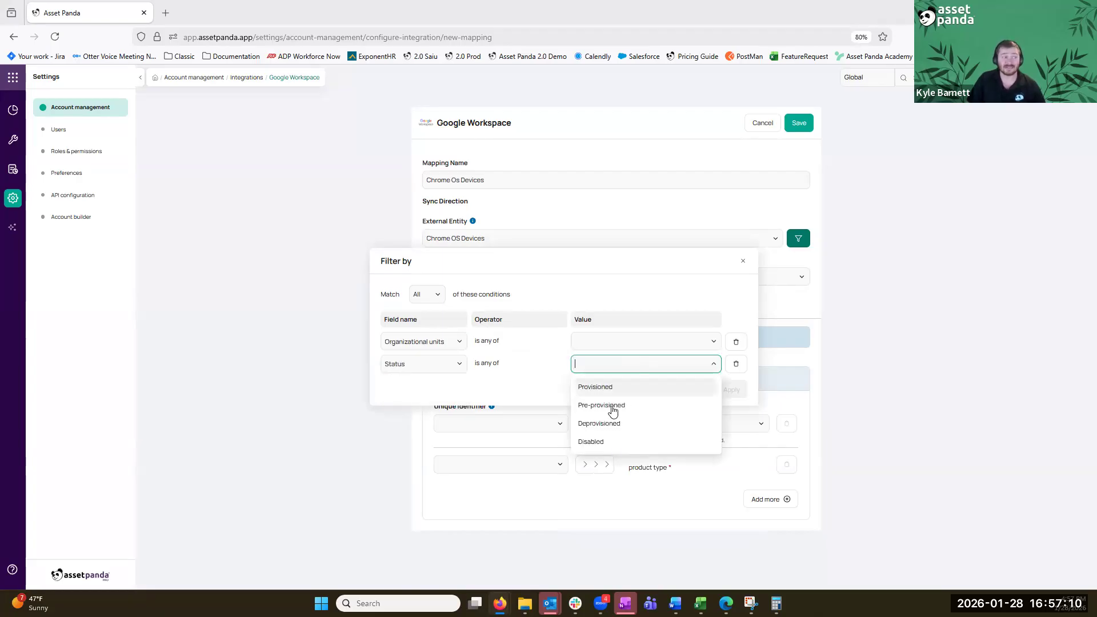
click(743, 261)
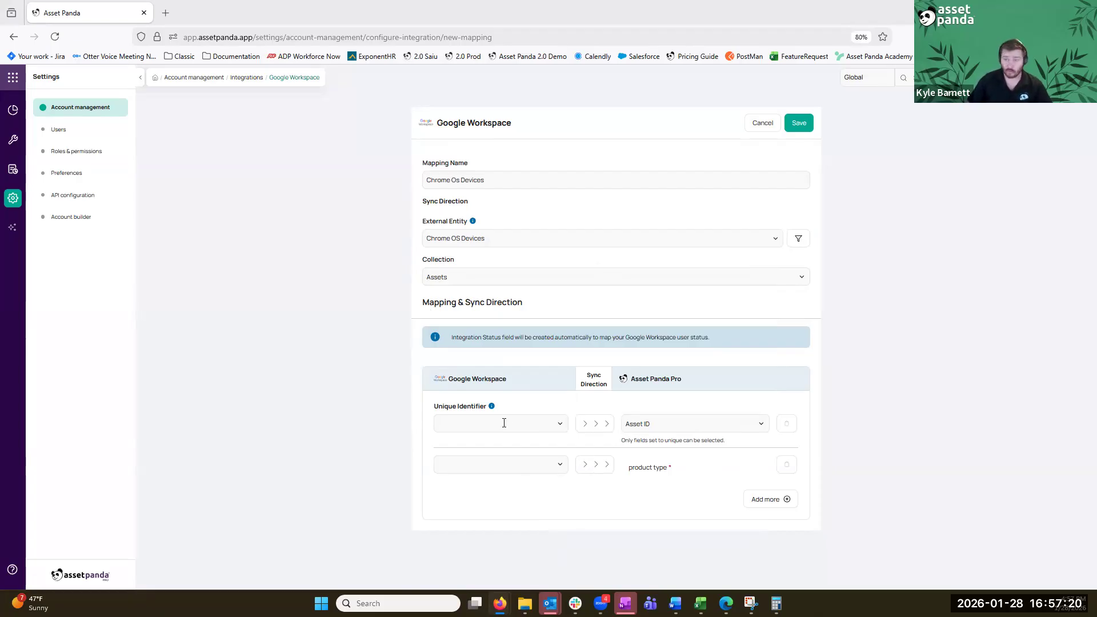
- Add six empty mapping rows below the required product type row
click(760, 500)
click(768, 527)
click(778, 557)
scroll(777, 557, down, 1)
click(777, 559)
scroll(777, 566, down, 1)
click(779, 563)
scroll(775, 566, down, 1)
click(771, 568)
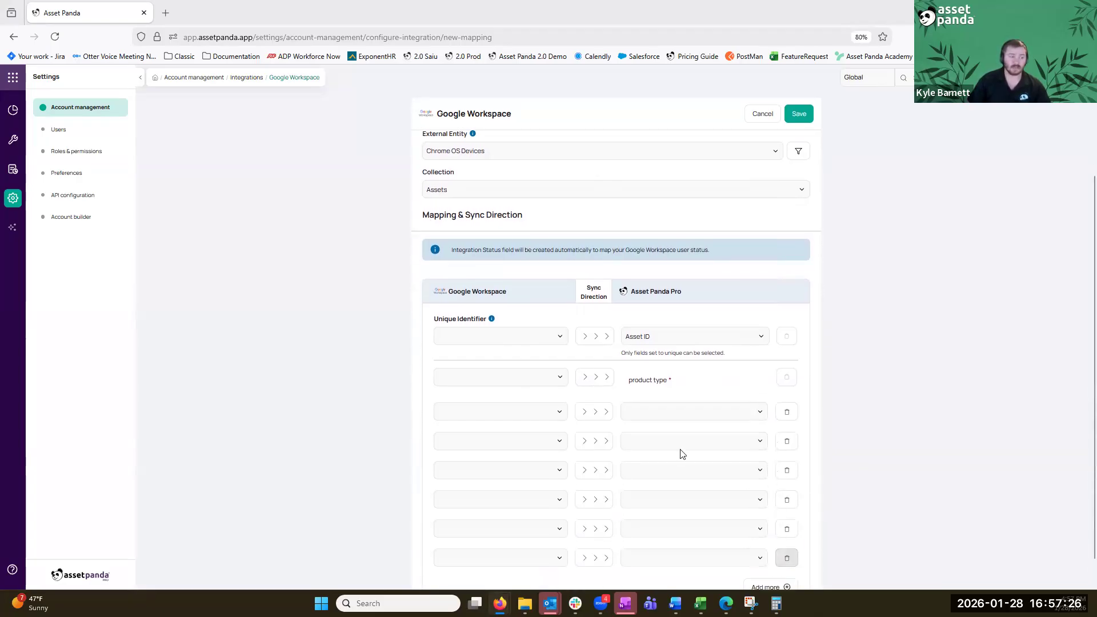
- Set the Asset Panda Pro field to Asset cost in the first and fourth added rows and barcode test in the third
click(685, 412)
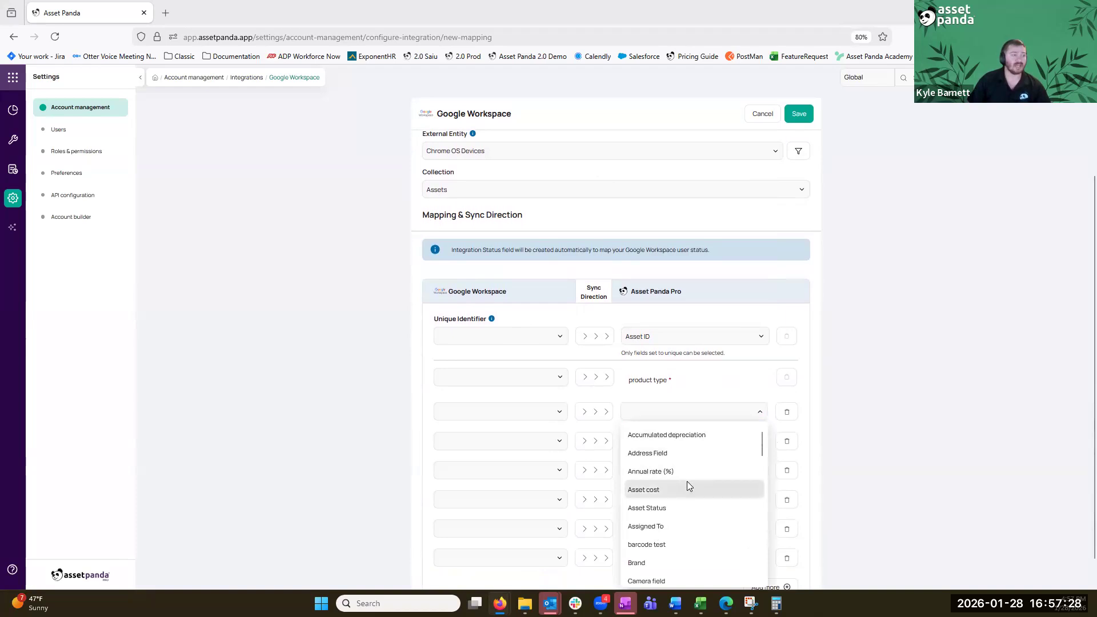
click(688, 484)
click(691, 471)
click(695, 439)
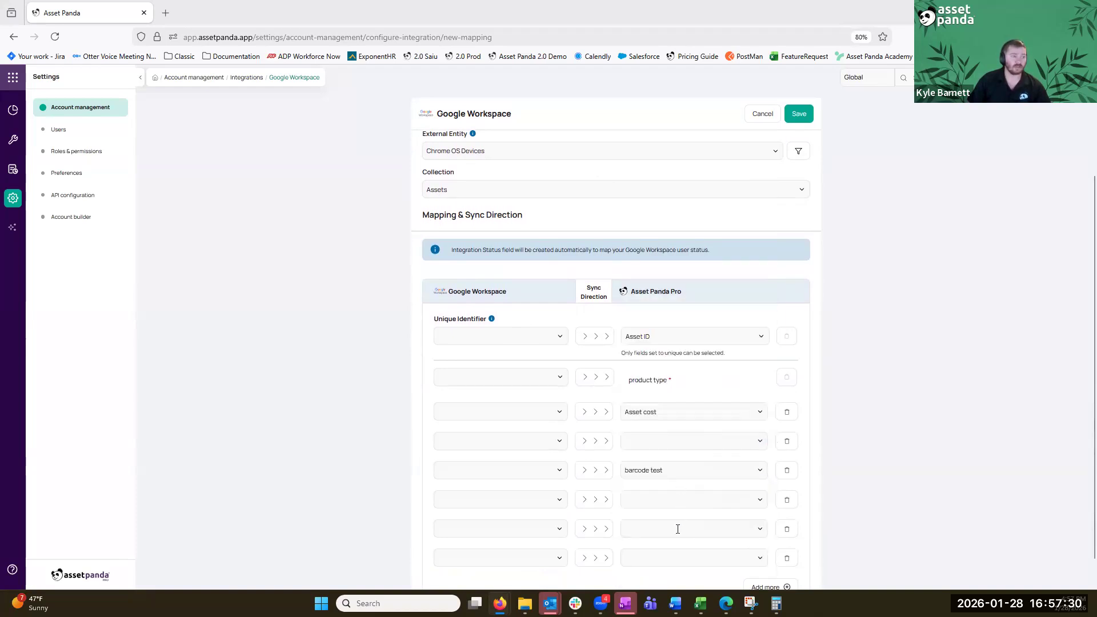
click(677, 499)
click(698, 403)
- Set the Asset Panda Pro field to Depreciation type in the fifth added row, Asset Status in the second and Camera field in the sixth
click(678, 528)
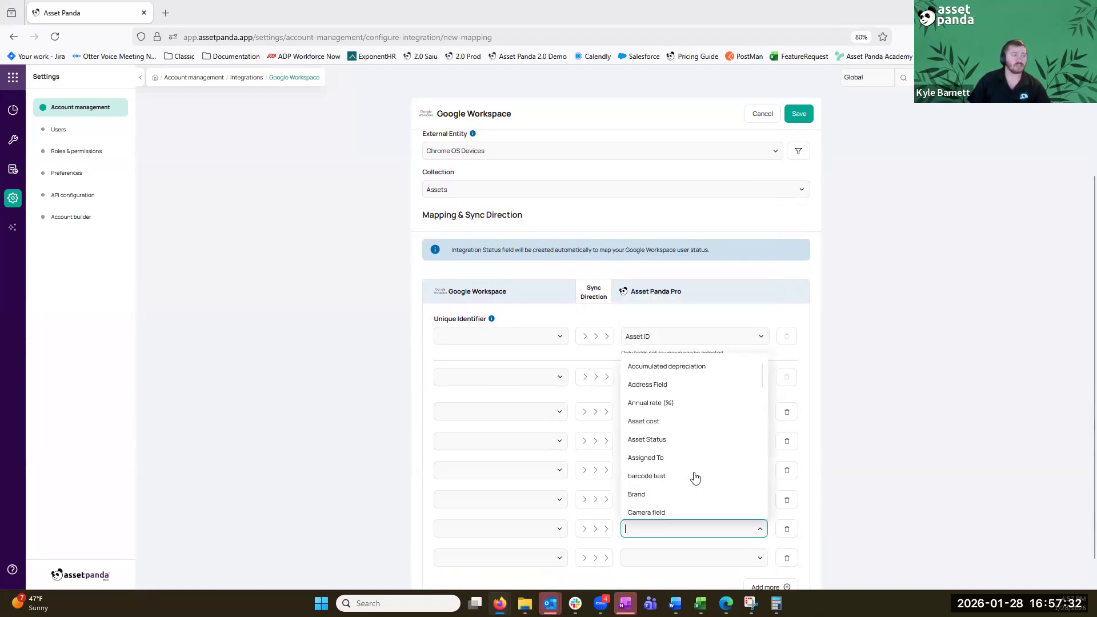
scroll(696, 478, down, 3)
click(698, 475)
click(706, 444)
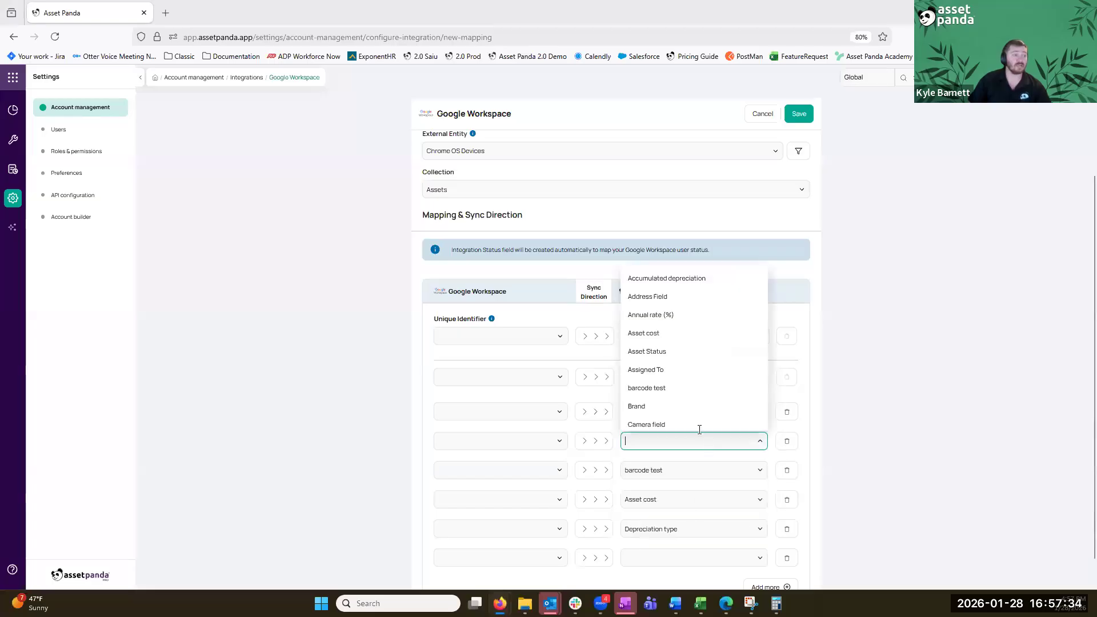
click(679, 352)
scroll(688, 491, down, 1)
click(686, 525)
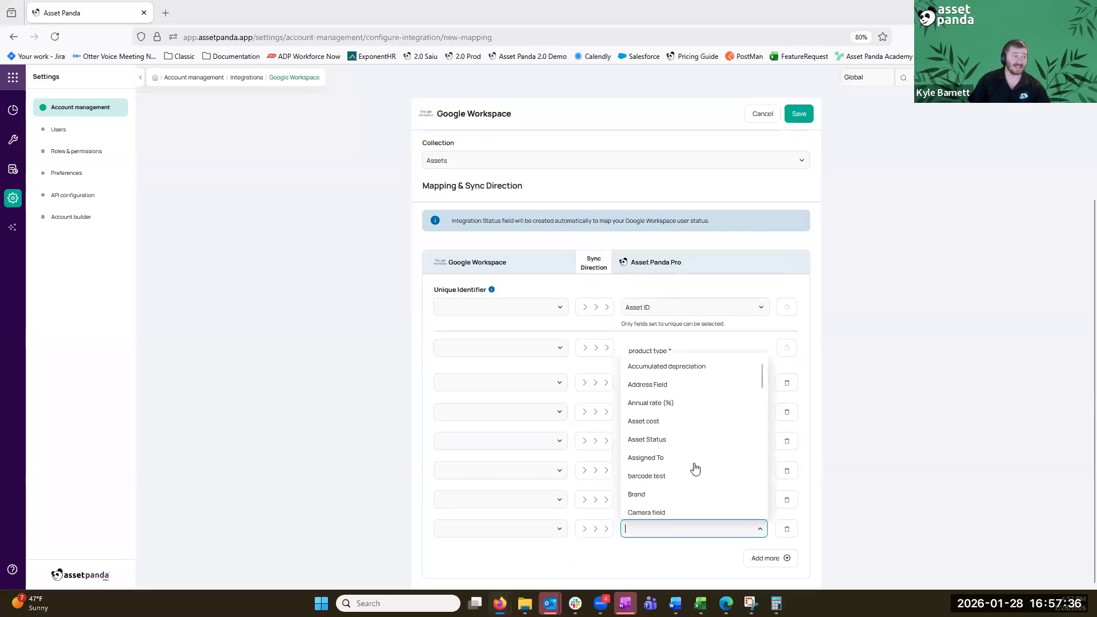
click(695, 512)
- Use Serial Number as the unique identifier for Asset ID and map Automatic updates until to product type
click(498, 308)
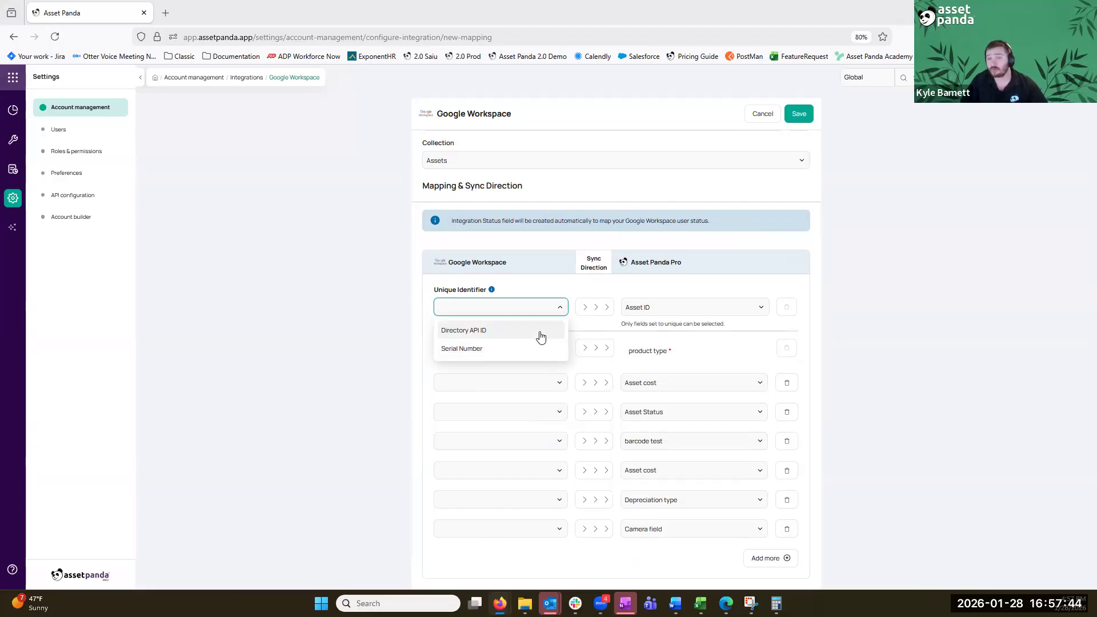
click(539, 347)
click(532, 306)
click(532, 351)
click(531, 349)
click(511, 411)
- Map Device Resource ID to Asset Status and Last login Date to the first Asset cost row
click(511, 411)
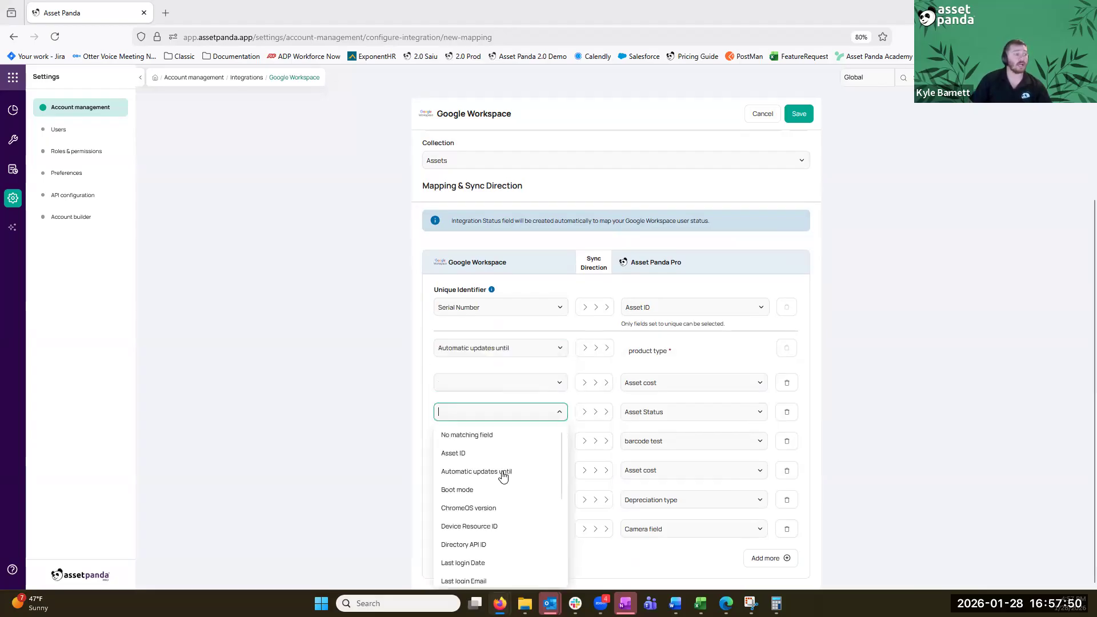
click(493, 524)
click(524, 385)
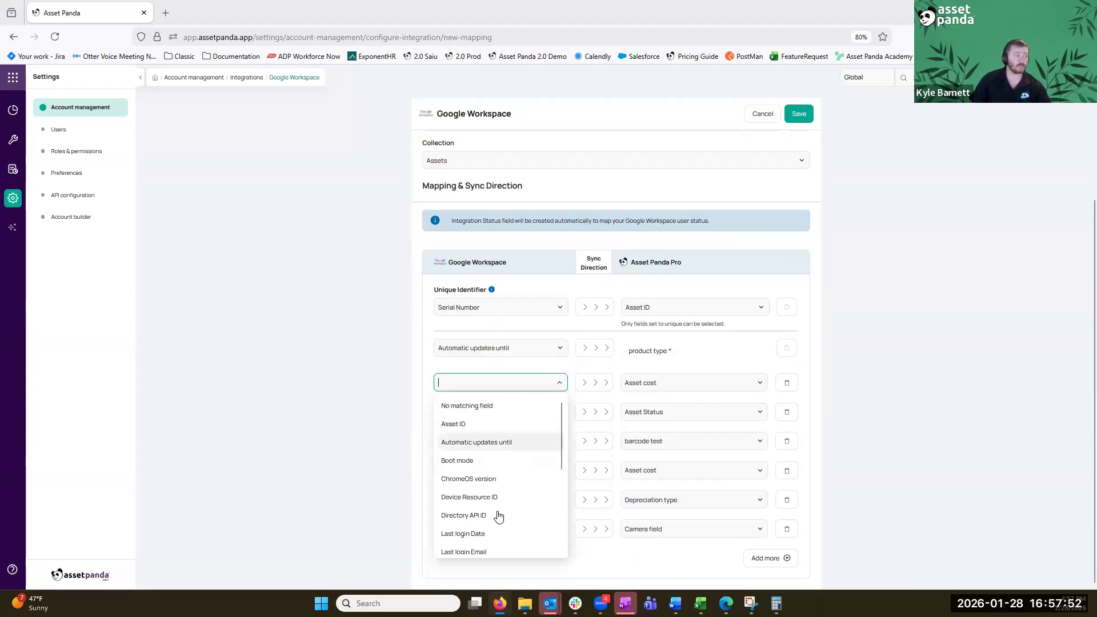
click(496, 532)
- Map Directory API ID to both the second Asset cost row and Depreciation type, and try to save the mapping
click(509, 472)
click(512, 417)
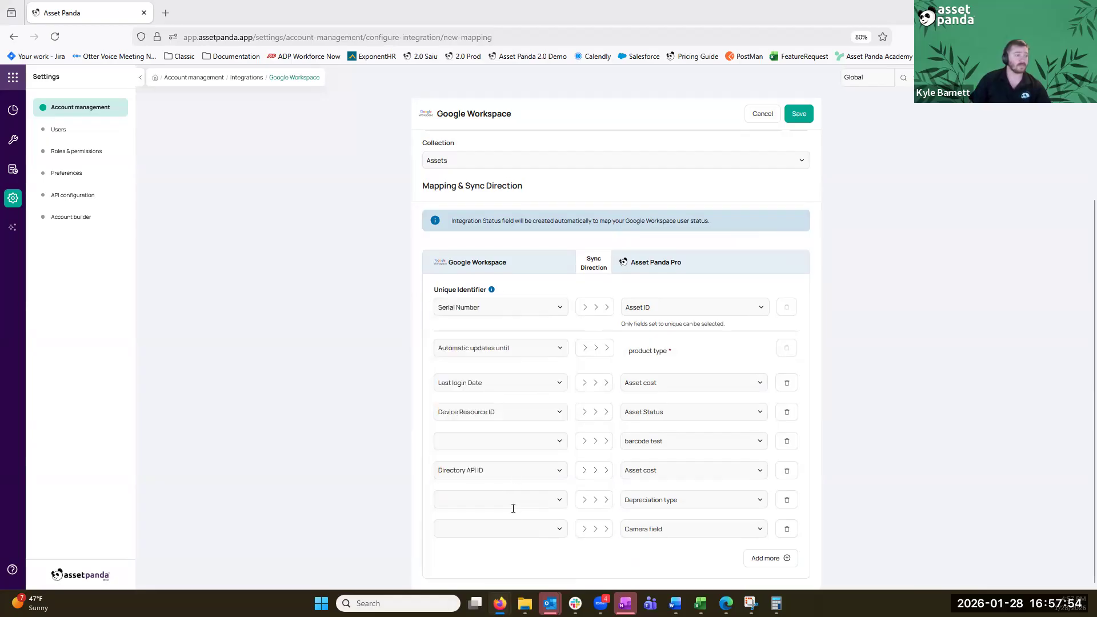
click(513, 500)
click(514, 448)
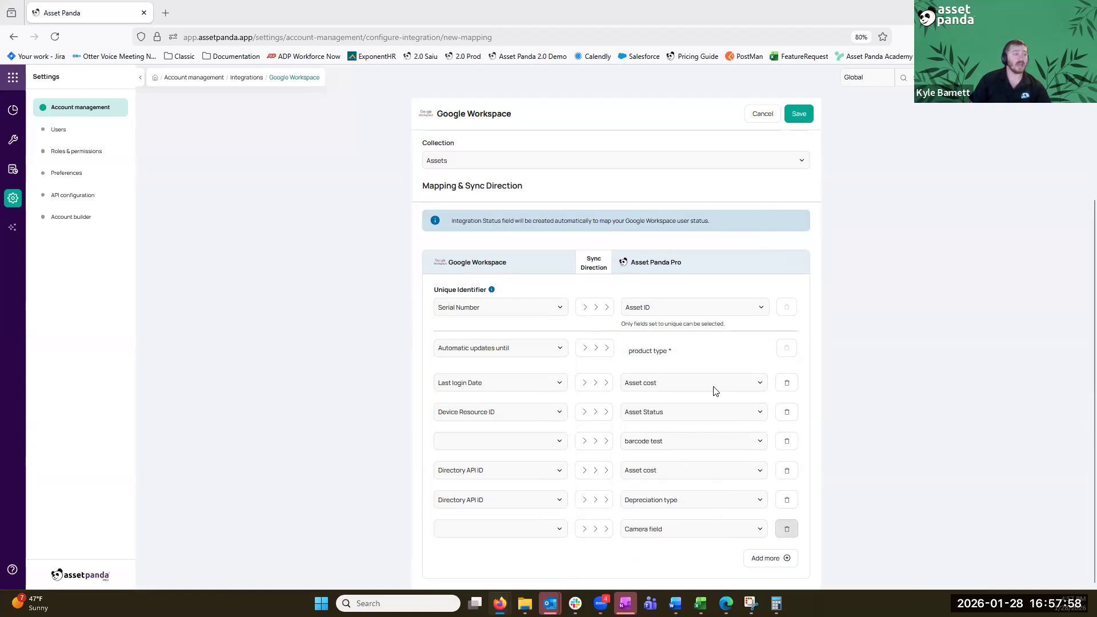
click(799, 113)
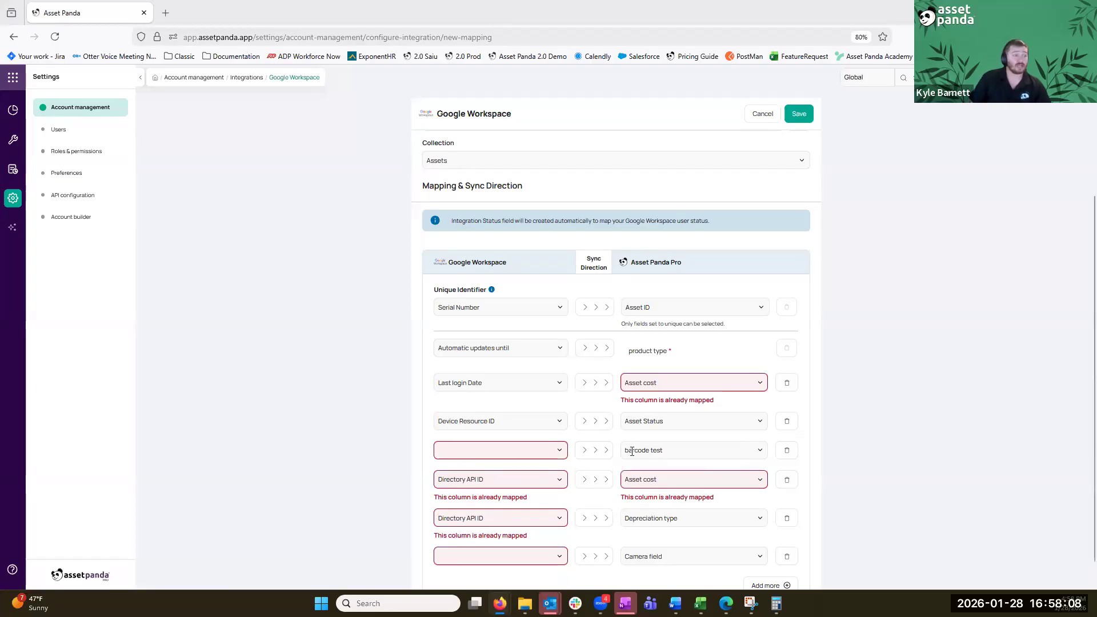
- Map the Google Workspace Status field to both the barcode test and Camera field rows
click(555, 455)
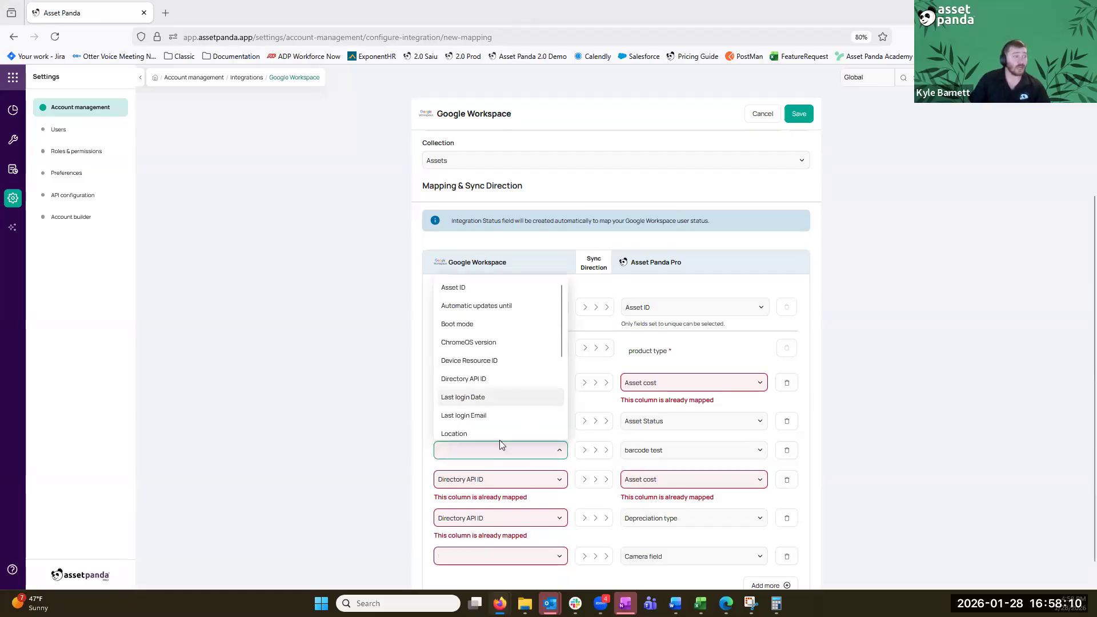
scroll(503, 417, down, 3)
click(504, 542)
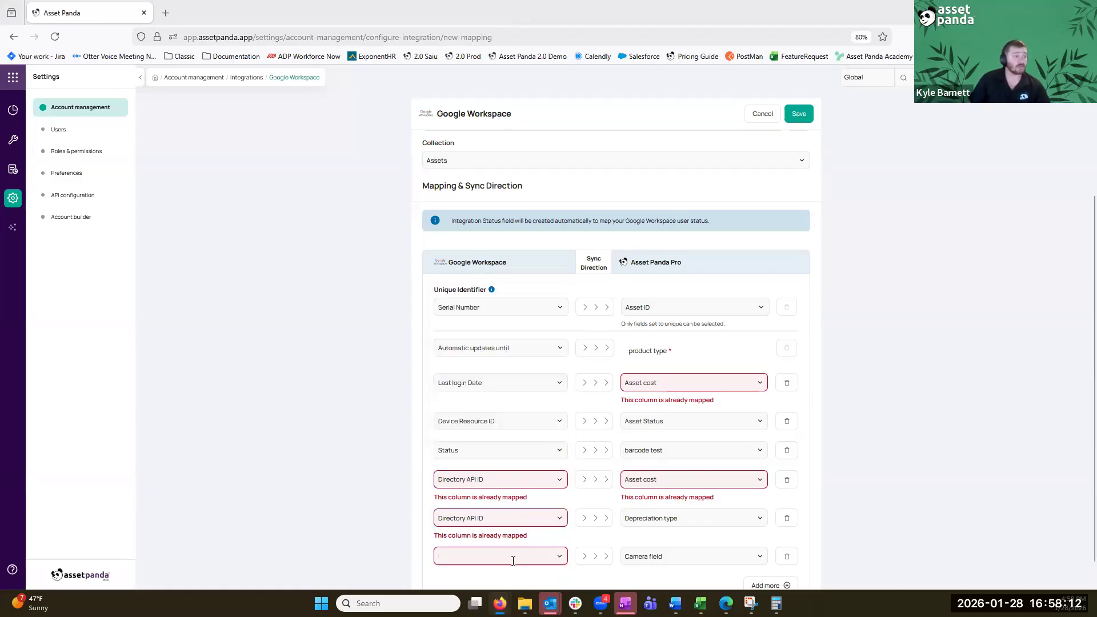
click(514, 554)
scroll(507, 521, down, 3)
click(507, 521)
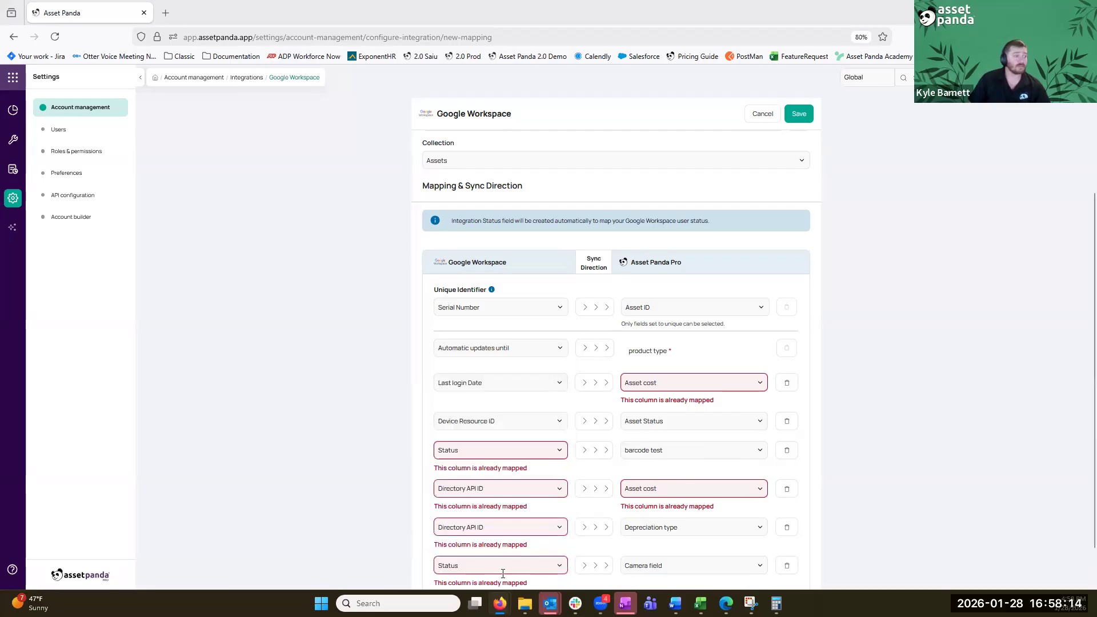
- Delete the Camera field, second Asset cost and Asset Status rows, save the device mapping and leave the page
click(787, 565)
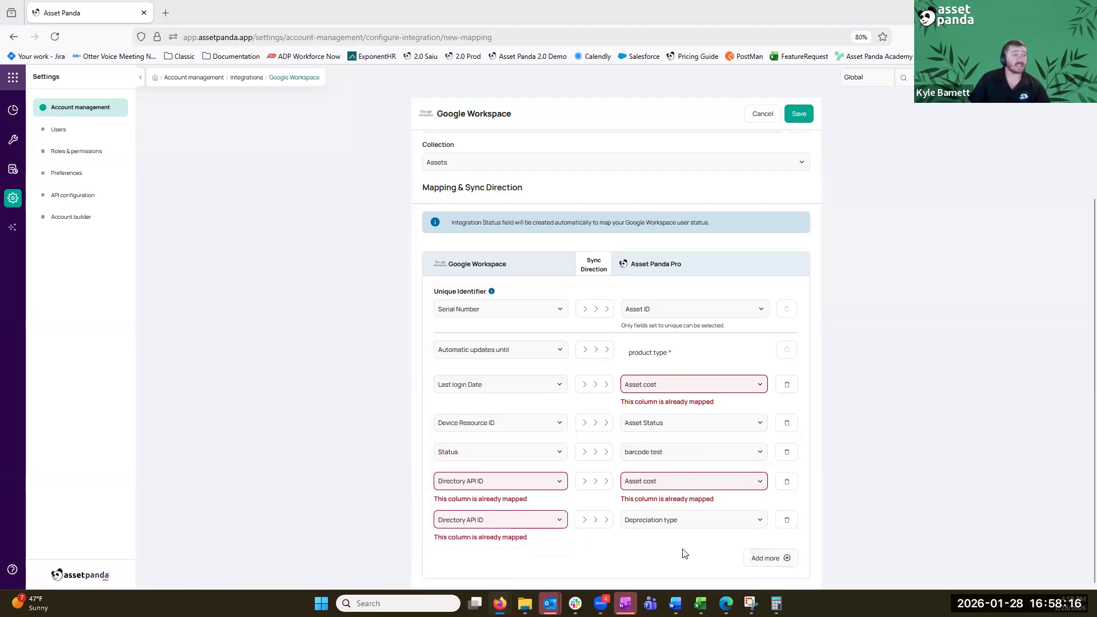
click(783, 483)
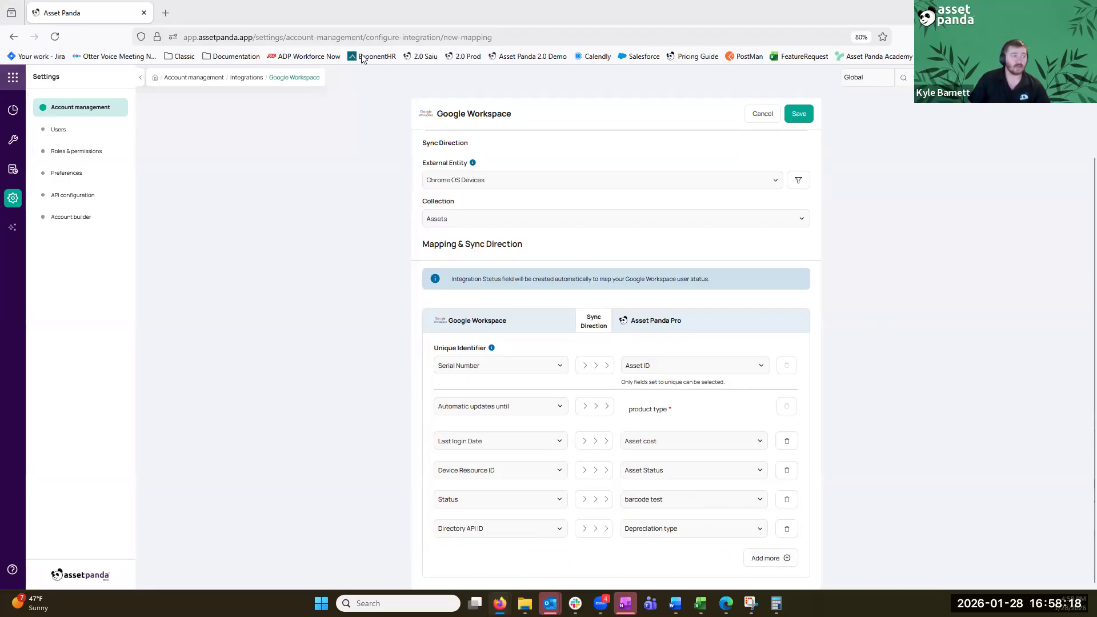
click(787, 469)
click(799, 117)
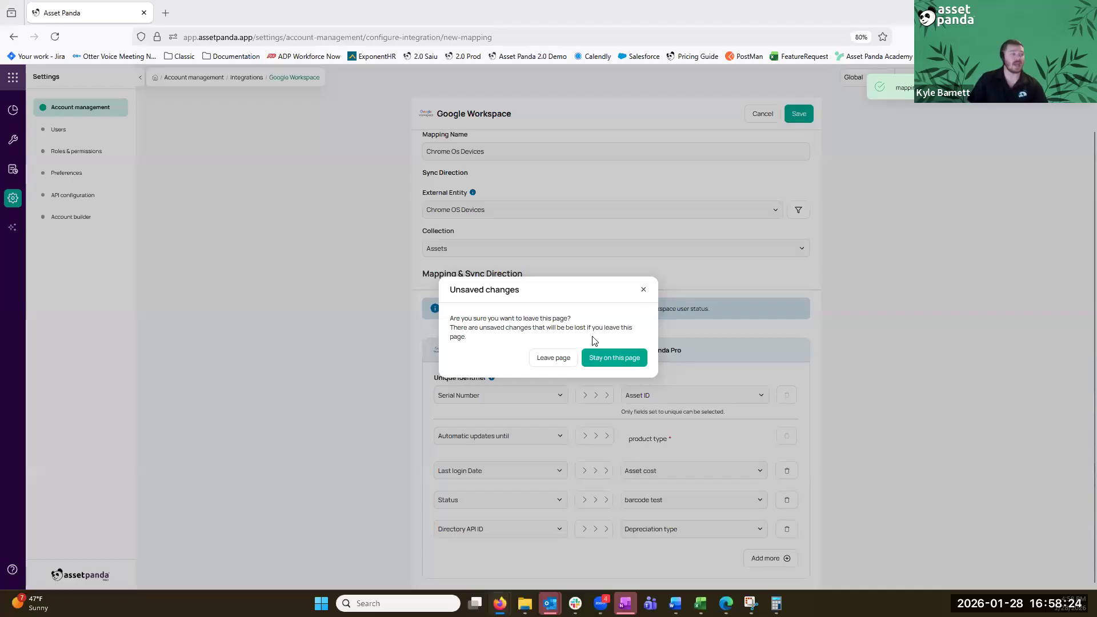
click(558, 360)
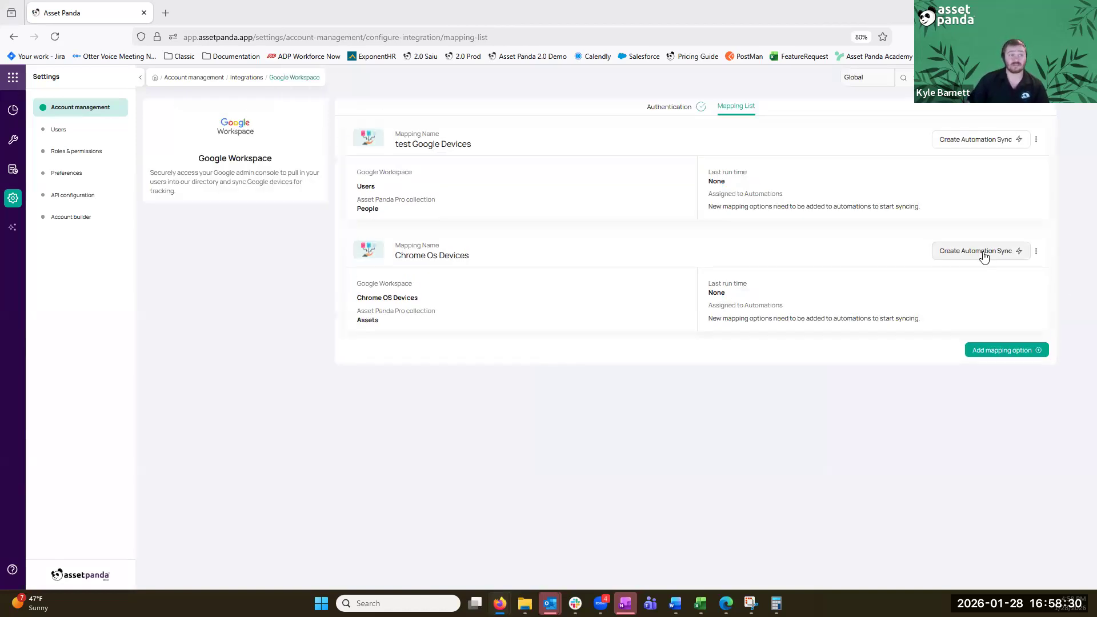
- Create an automation sync for the Chrome Os Devices mapping and save it with the name "Chrome Os"
click(982, 252)
text(Vhrome Os)
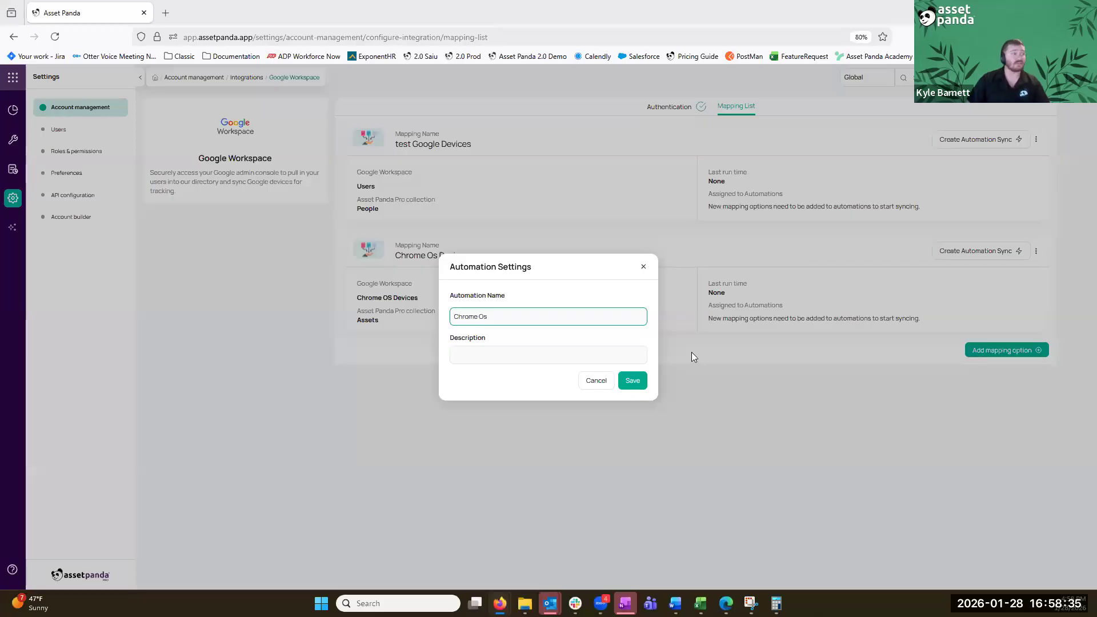
click(637, 381)
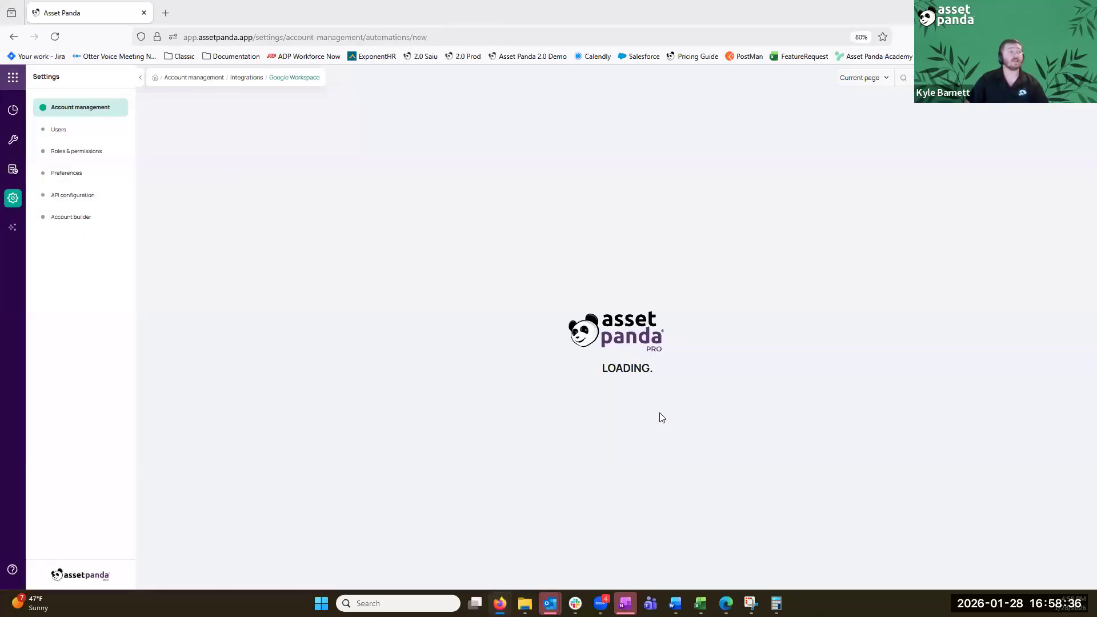
- Schedule the Chrome Os automation to run hourly, every 4 hours, and save it
drag(423, 363, 487, 365)
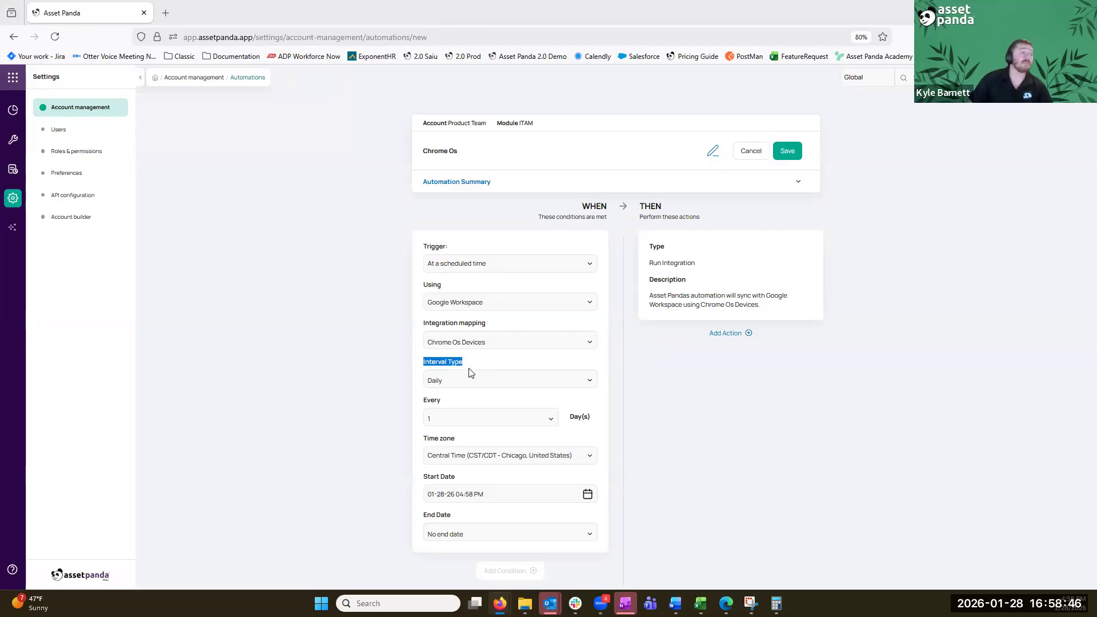
click(448, 383)
click(464, 404)
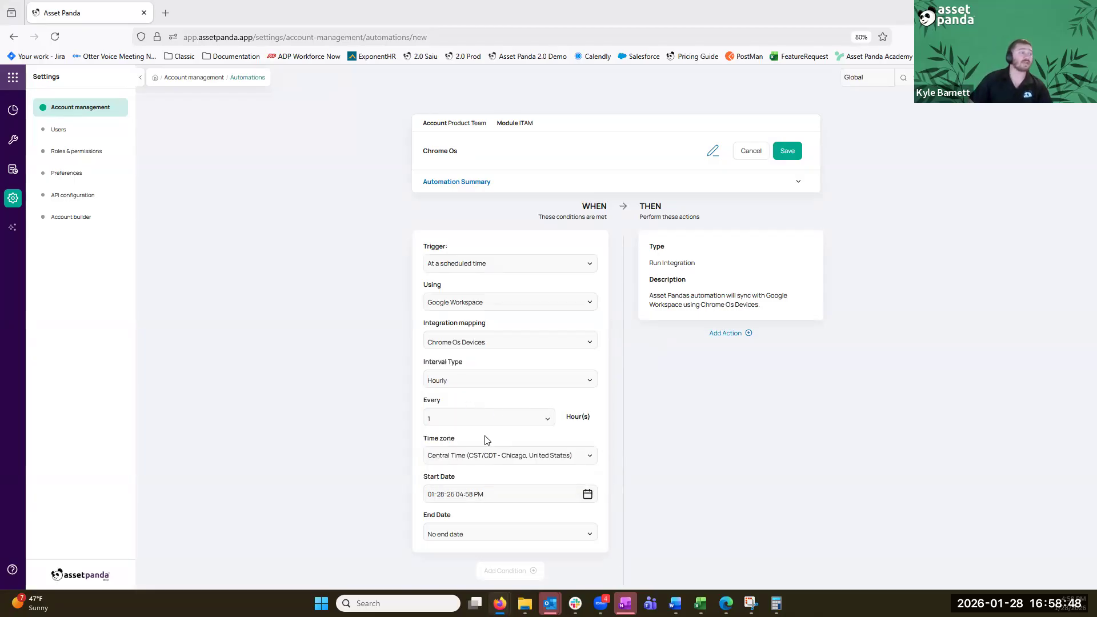
click(489, 419)
click(509, 313)
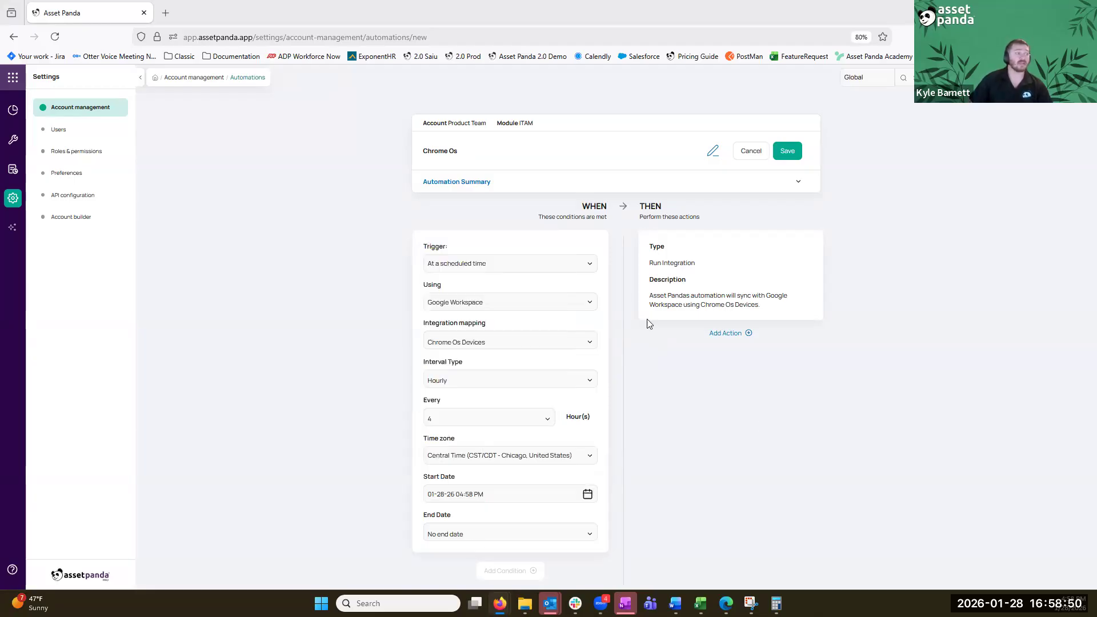
click(789, 152)
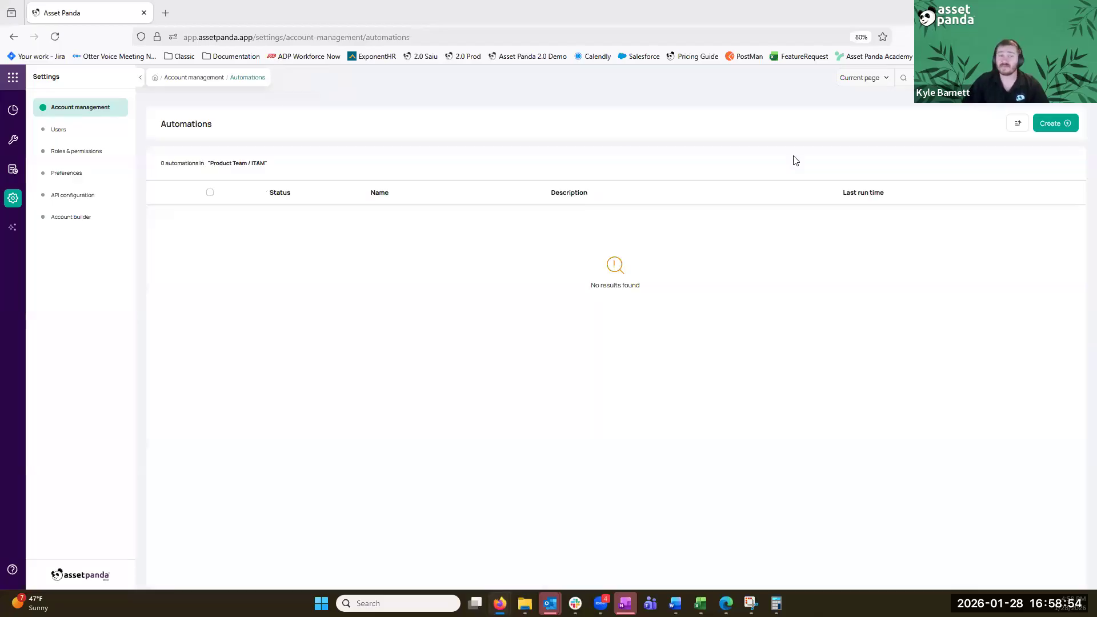
- Enable the Chrome Os automation in the list of automations
scroll(329, 451, down, 7)
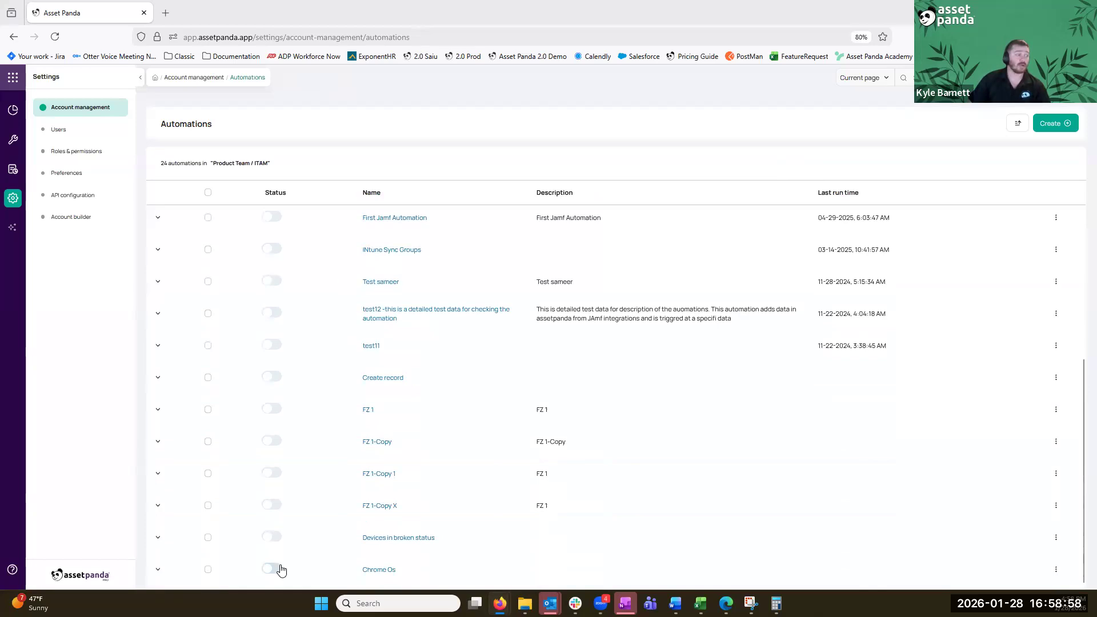
click(271, 569)
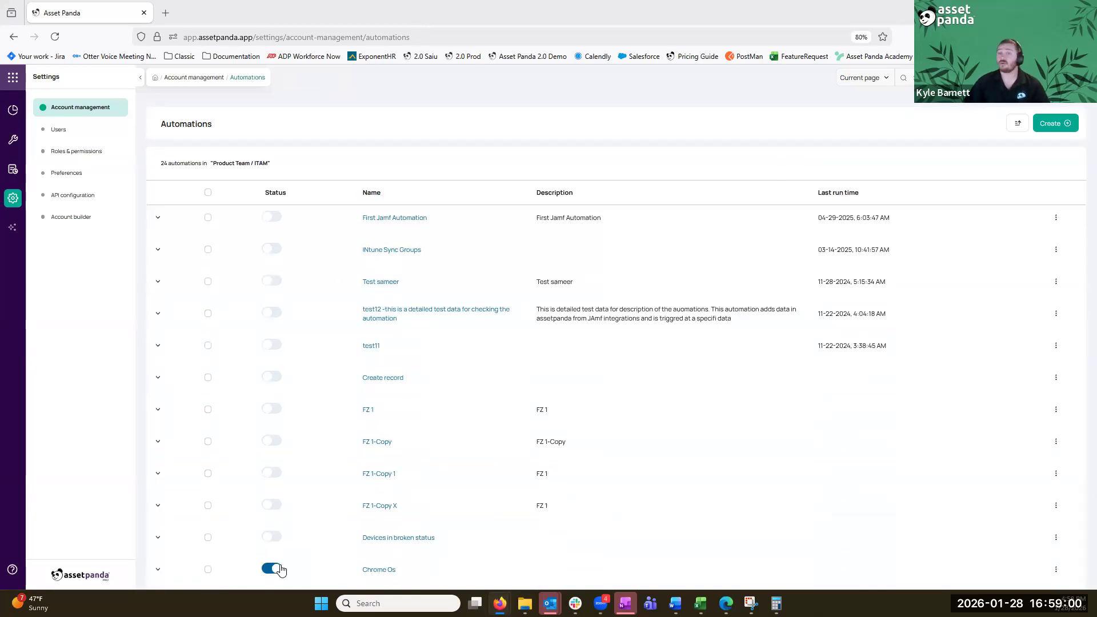